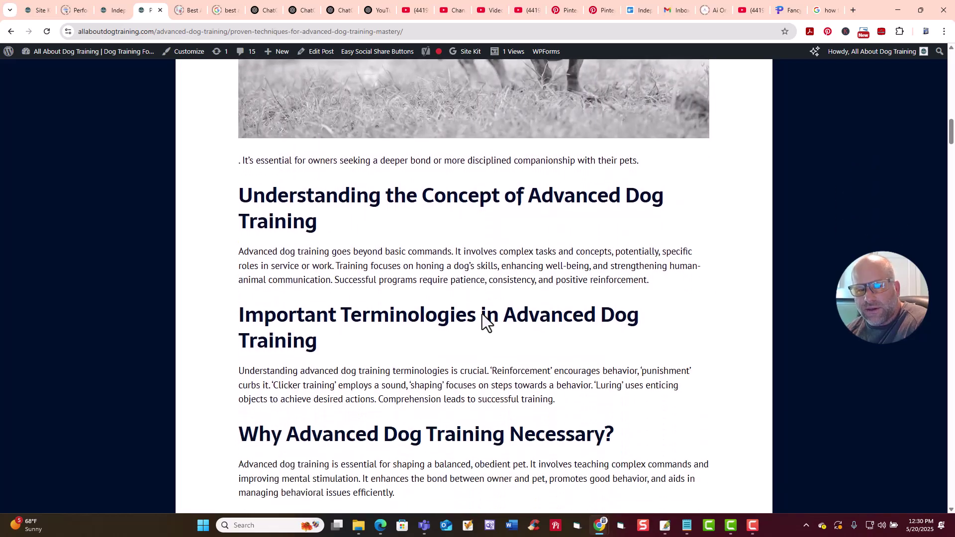
# Step: Read through the advanced dog training article from its concept and terminology sections down to the frequently asked questions
pyautogui.scroll(-11, 413, 250)
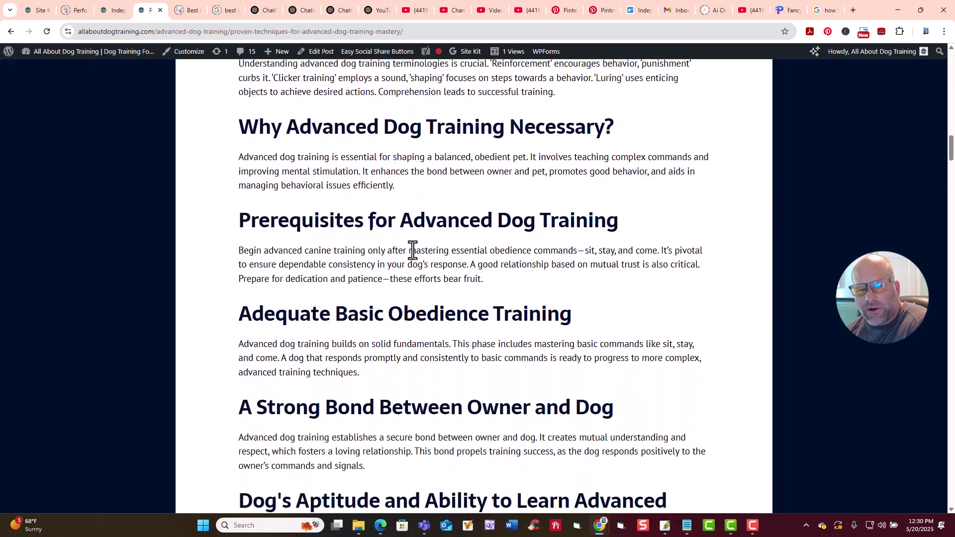
pyautogui.scroll(-10, 412, 250)
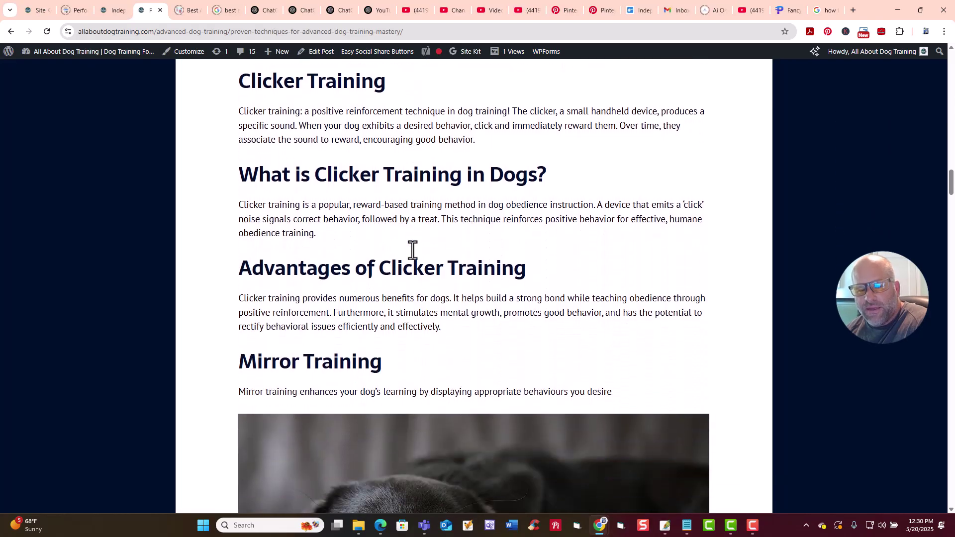
pyautogui.scroll(-11, 412, 250)
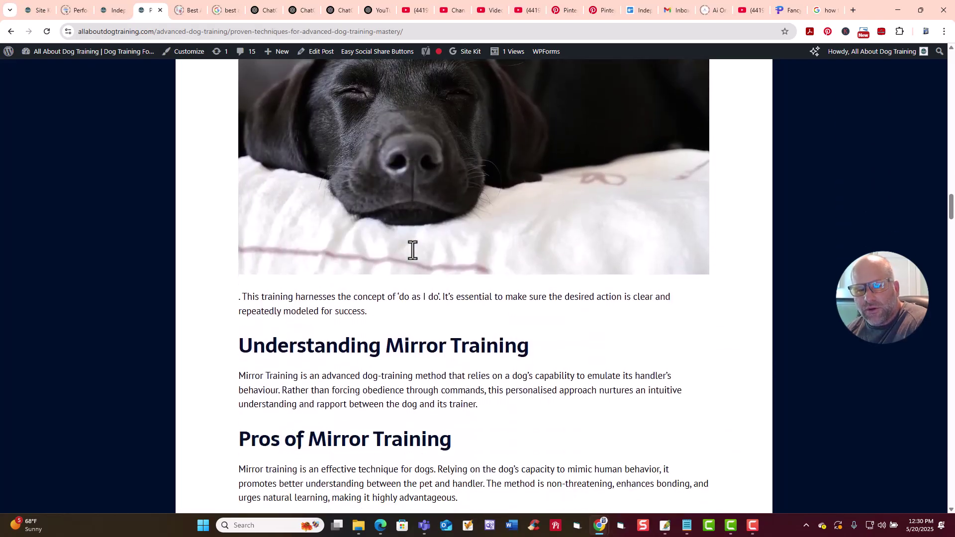
pyautogui.scroll(-14, 413, 250)
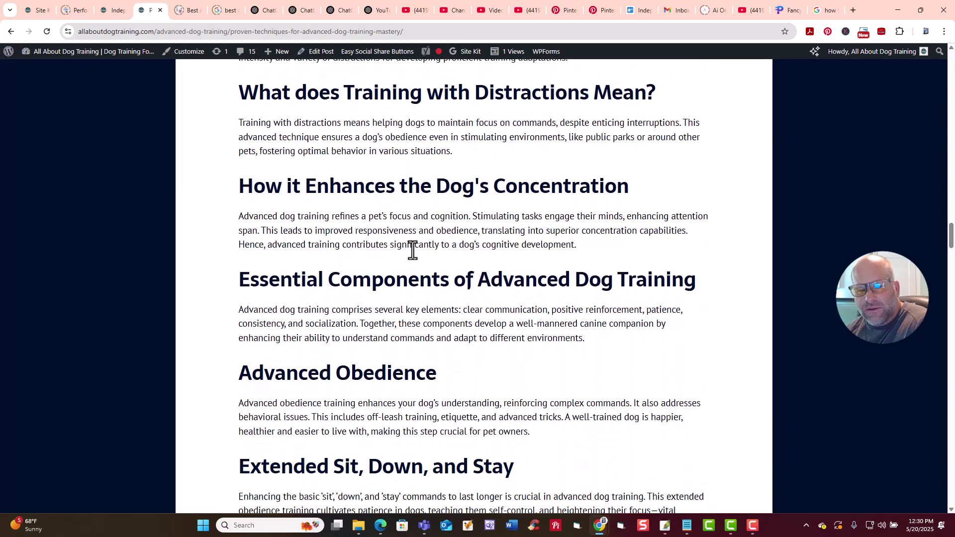
pyautogui.scroll(-14, 412, 251)
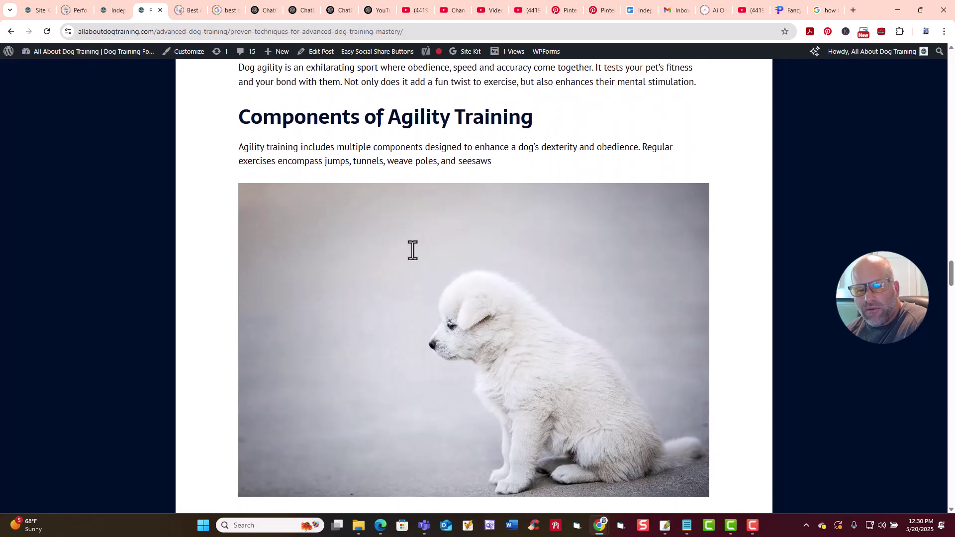
pyautogui.scroll(-17, 412, 250)
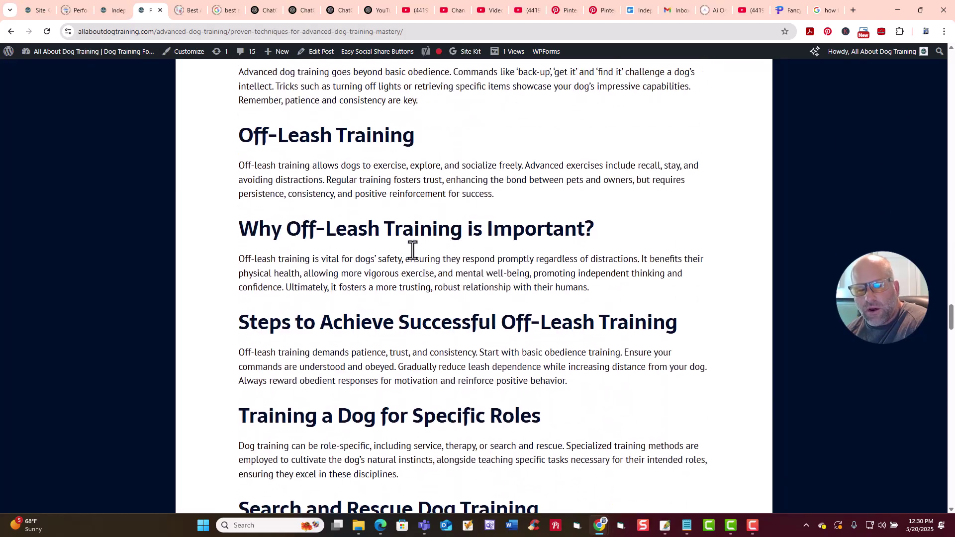
pyautogui.scroll(-17, 412, 250)
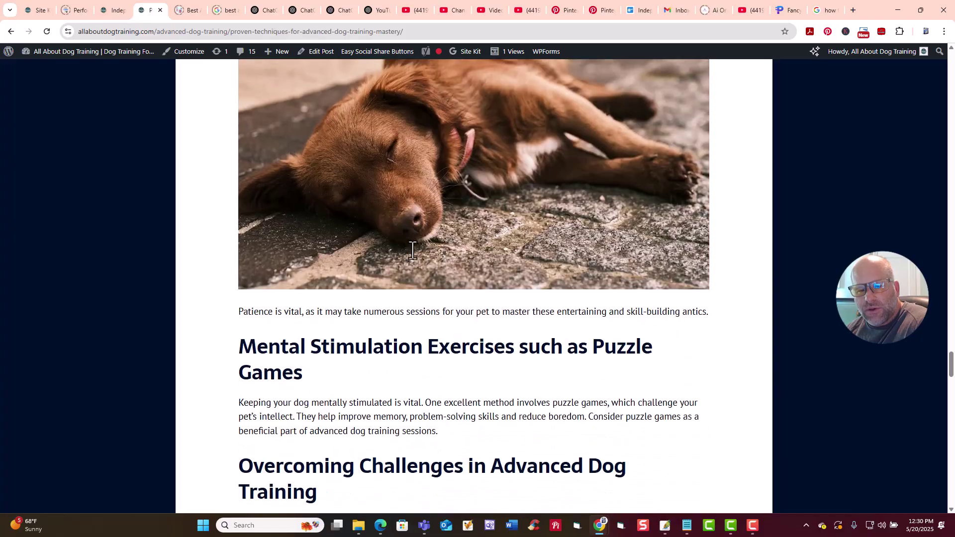
pyautogui.scroll(-16, 412, 250)
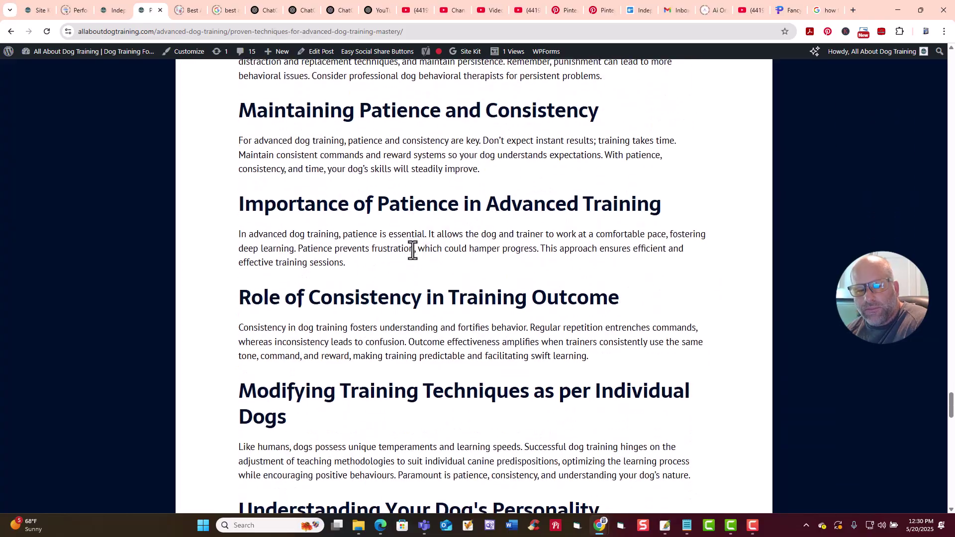
pyautogui.scroll(-3, 412, 250)
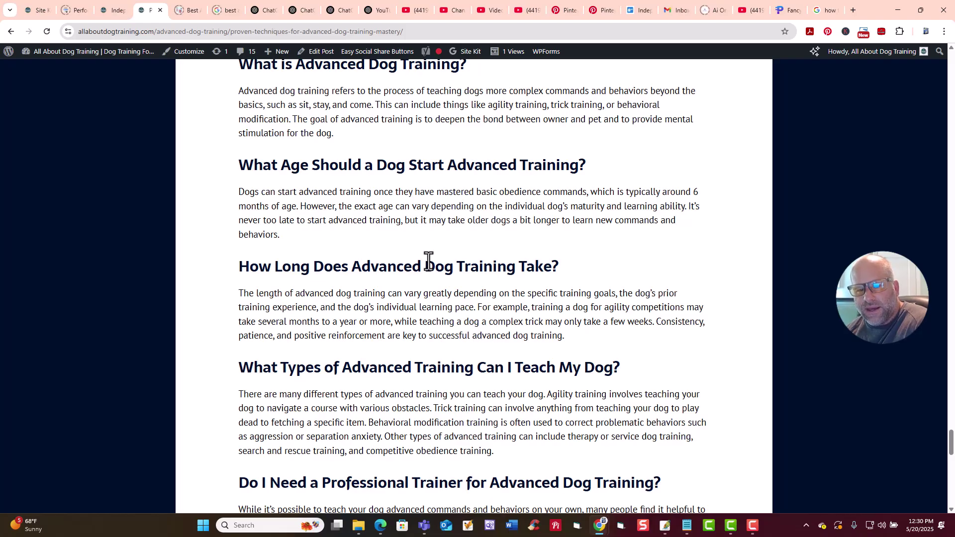
pyautogui.scroll(-8, 447, 282)
pyautogui.scroll(12, 336, 285)
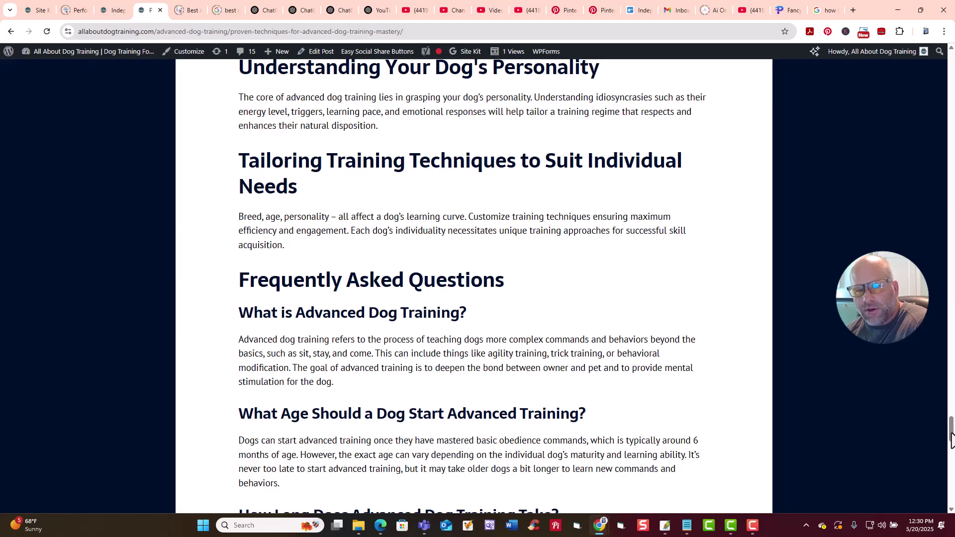
# Step: Return to the beginning of the article and review its featured image, social share buttons and embedded video
pyautogui.moveTo(951, 437); pyautogui.dragTo(944, 38)
pyautogui.scroll(-6, 619, 316)
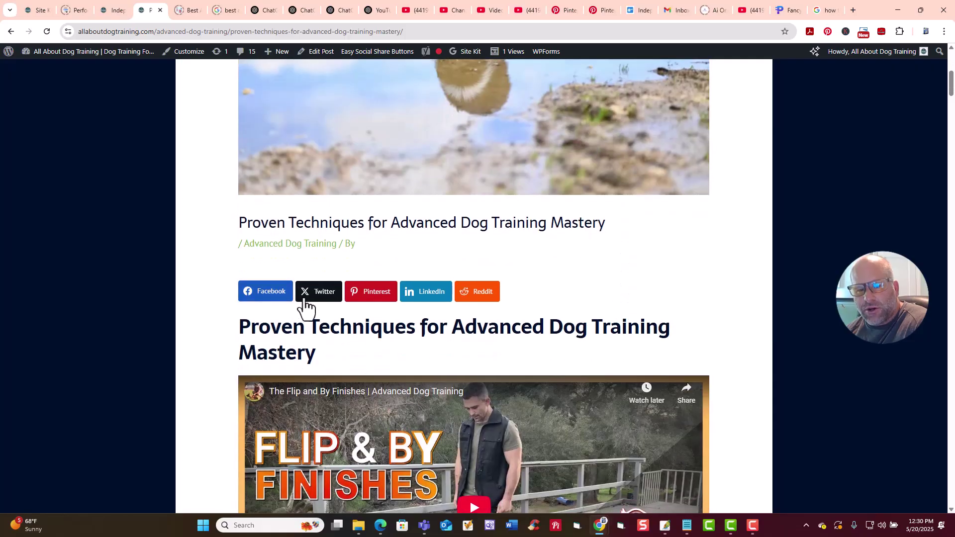
pyautogui.scroll(7, 388, 300)
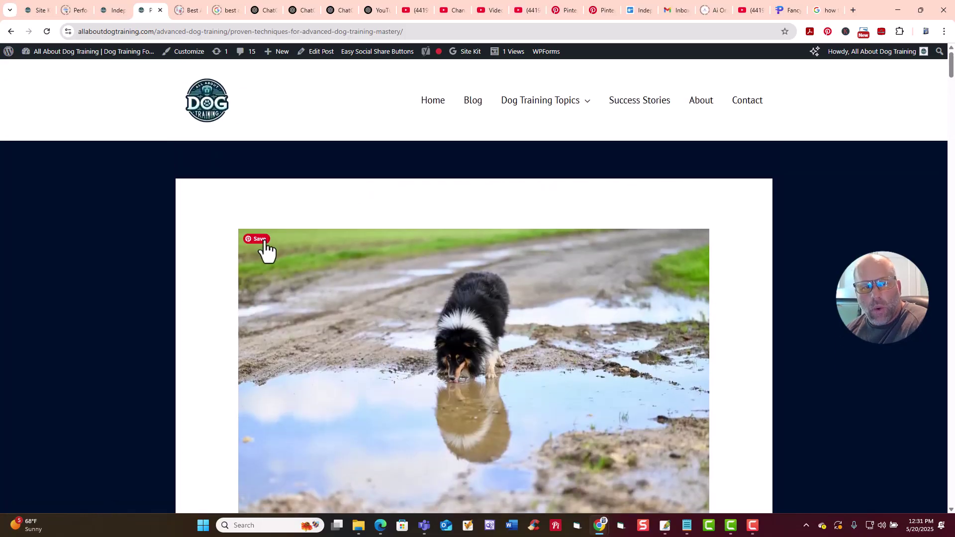
# Step: Switch to the site's WordPress admin and open the Dog Health & Nutrition campaign for editing from MyContentCreator Pro's ChatGPT auto campaigns
pyautogui.click(33, 10)
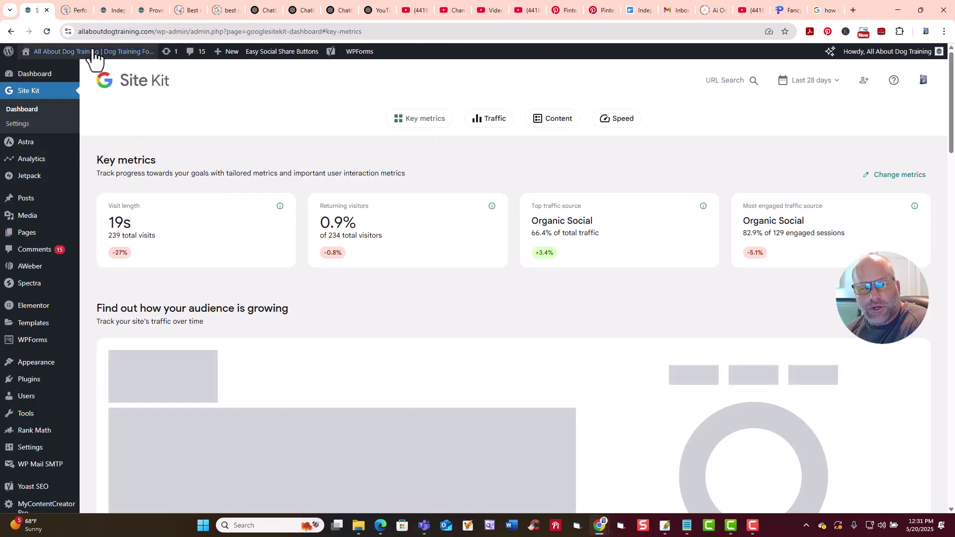
pyautogui.click(112, 10)
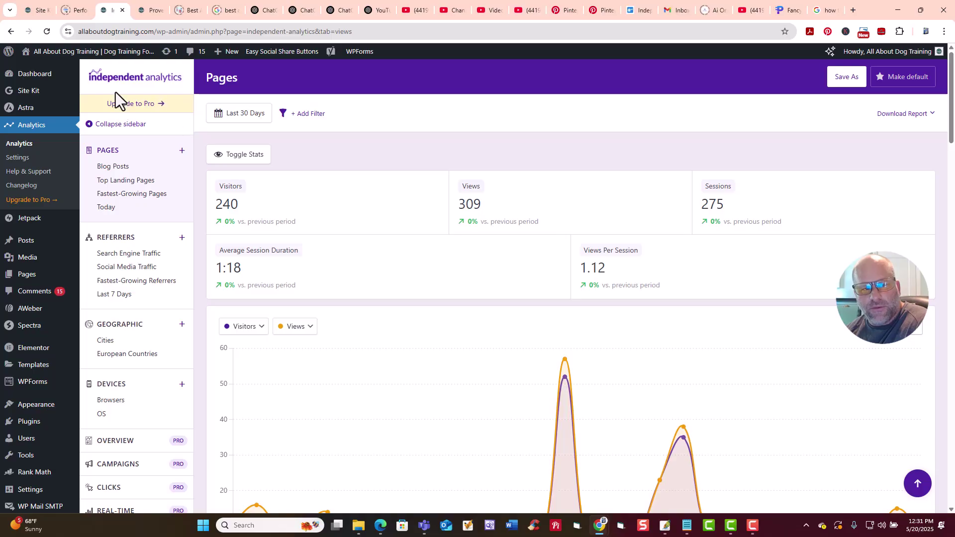
pyautogui.click(32, 10)
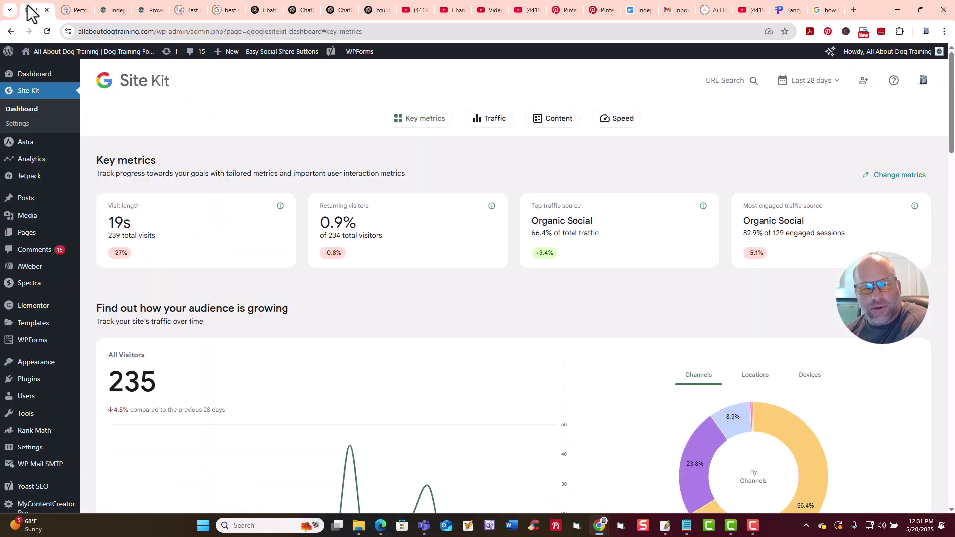
pyautogui.scroll(-7, 63, 119)
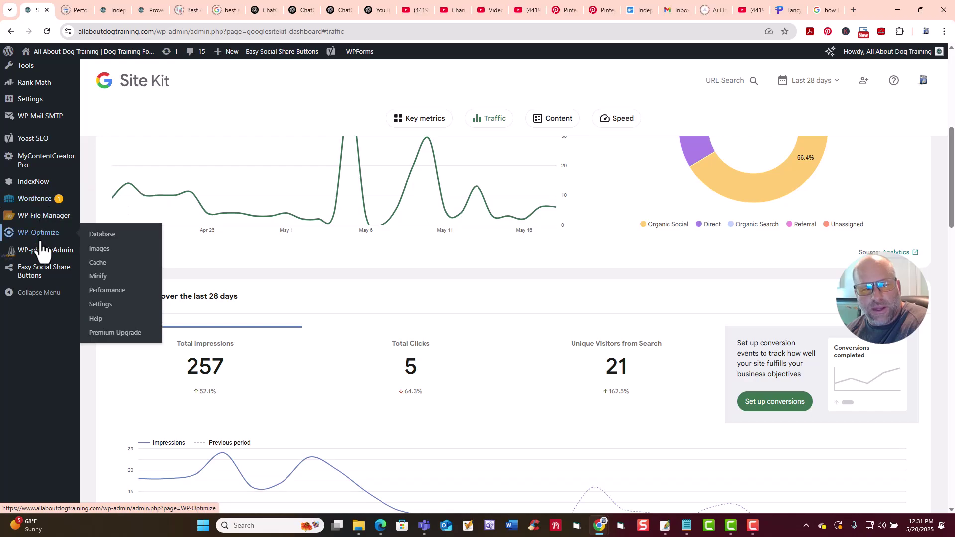
pyautogui.scroll(1, 41, 219)
pyautogui.moveTo(39, 218)
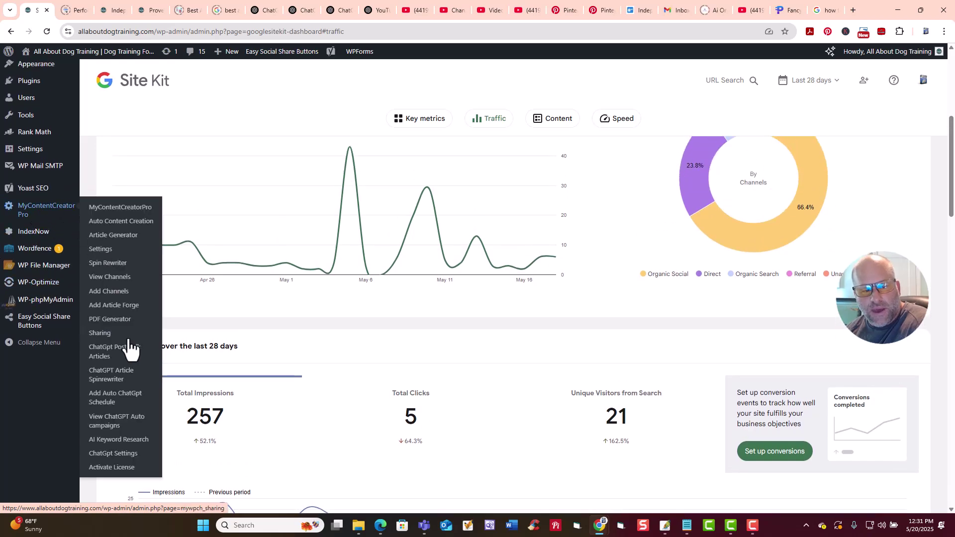
pyautogui.click(111, 426)
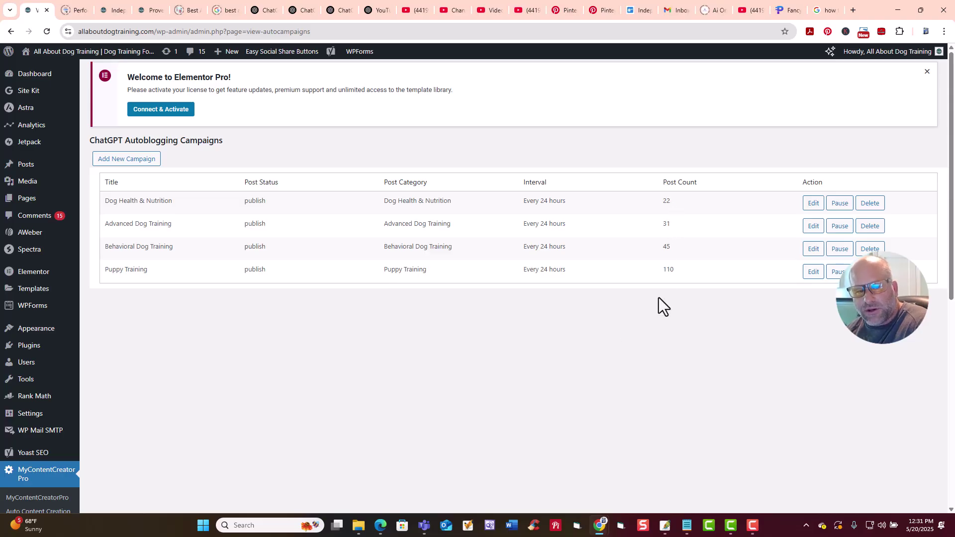
pyautogui.click(814, 204)
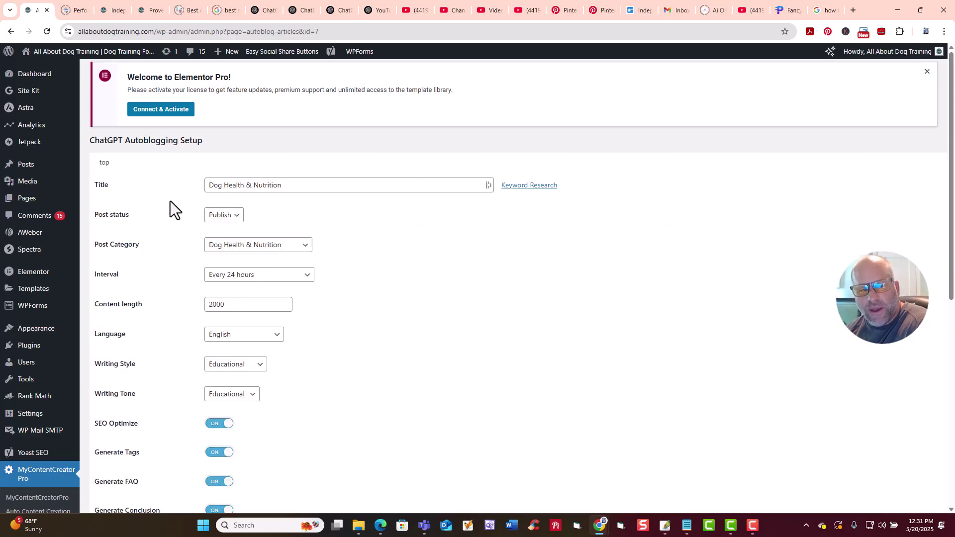
# Step: Review the campaign's title and the available post categories, keeping the current category
pyautogui.moveTo(293, 188); pyautogui.dragTo(194, 190)
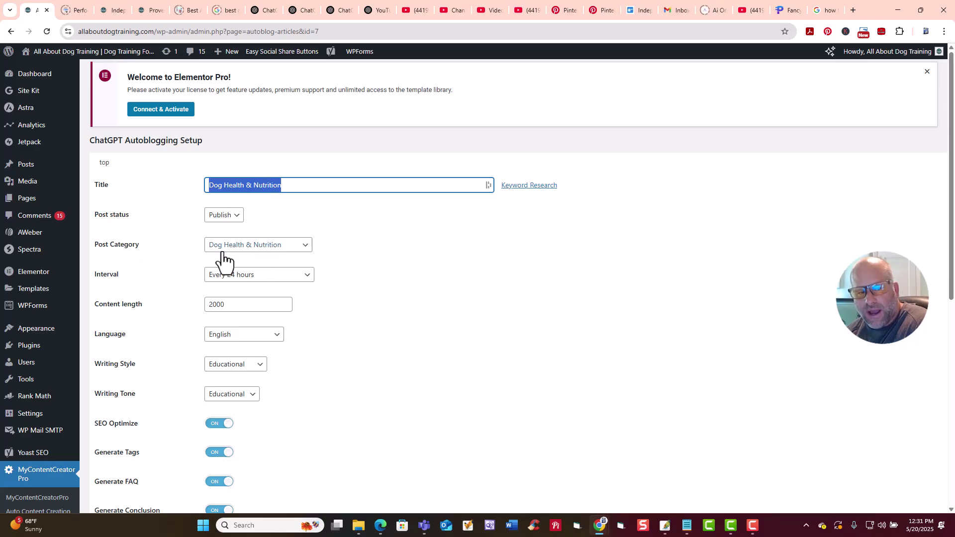
pyautogui.click(309, 250)
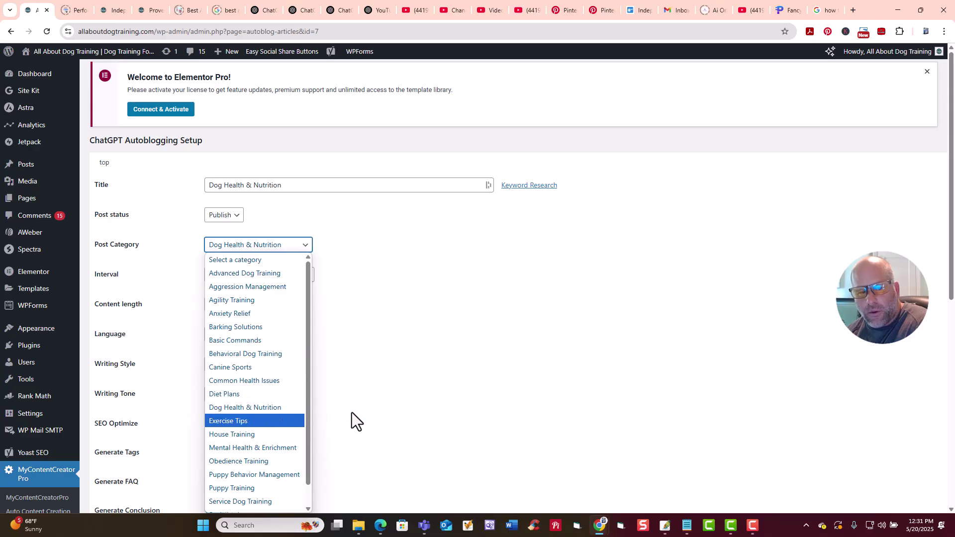
pyautogui.click(381, 313)
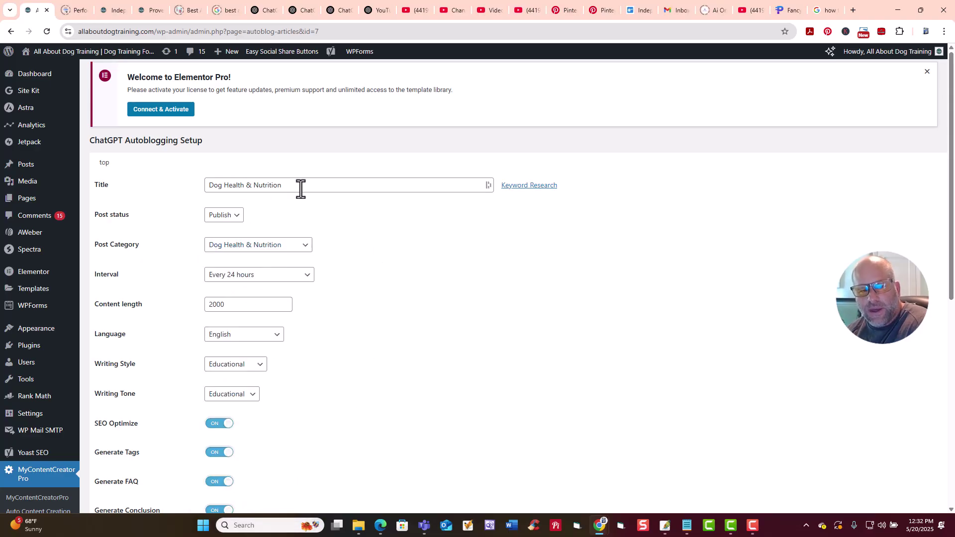
# Step: Run a keyword research search for "dog training" from the campaign's title setting
pyautogui.moveTo(309, 185); pyautogui.dragTo(196, 185)
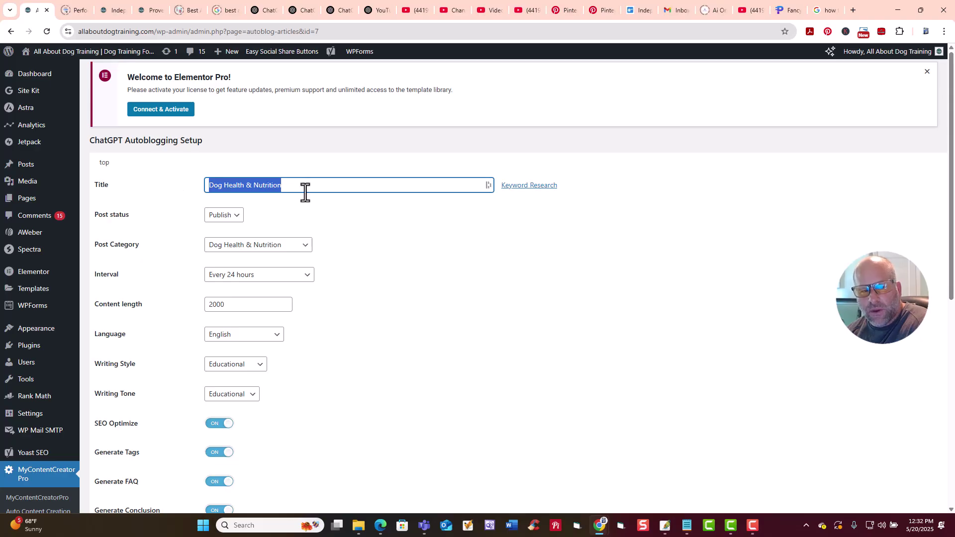
pyautogui.click(535, 186)
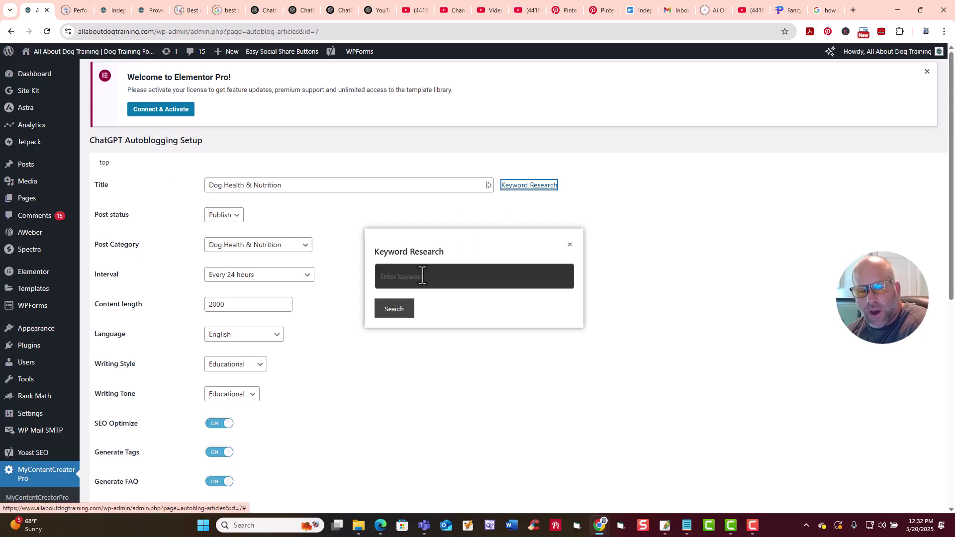
pyautogui.click(398, 279)
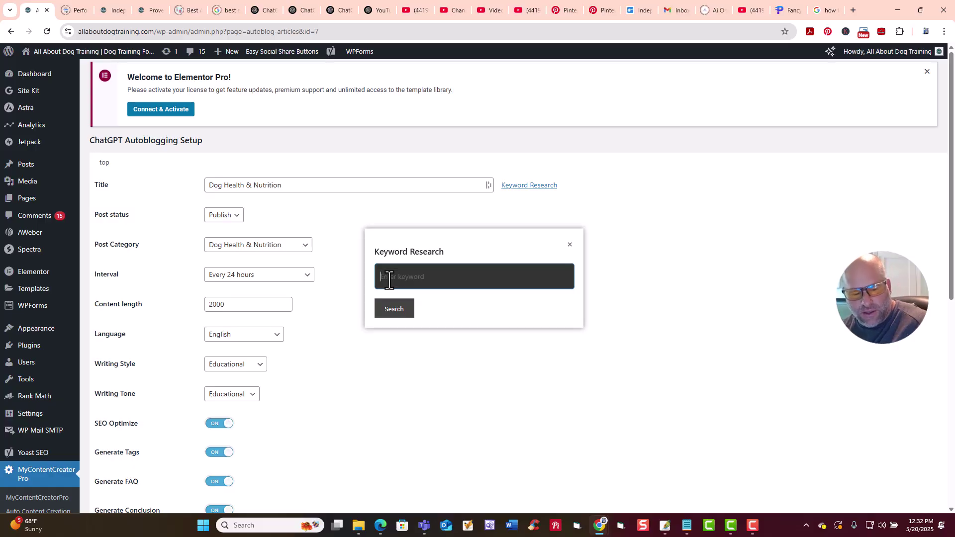
pyautogui.write('dog tra')
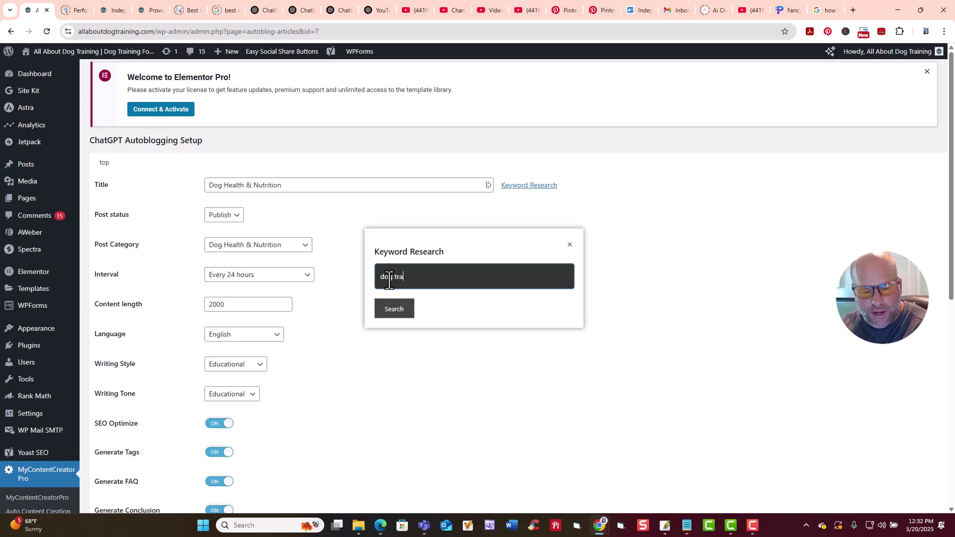
pyautogui.write('ining')
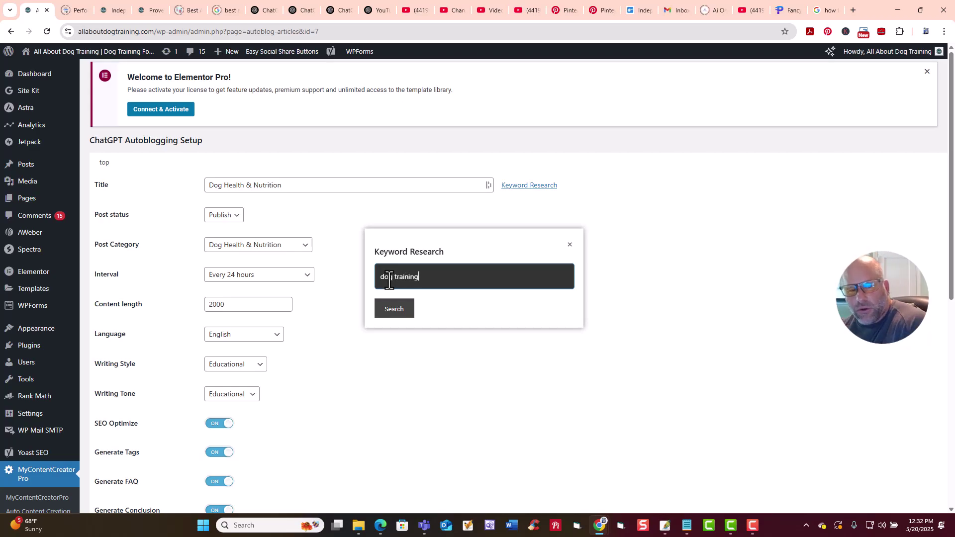
pyautogui.click(404, 313)
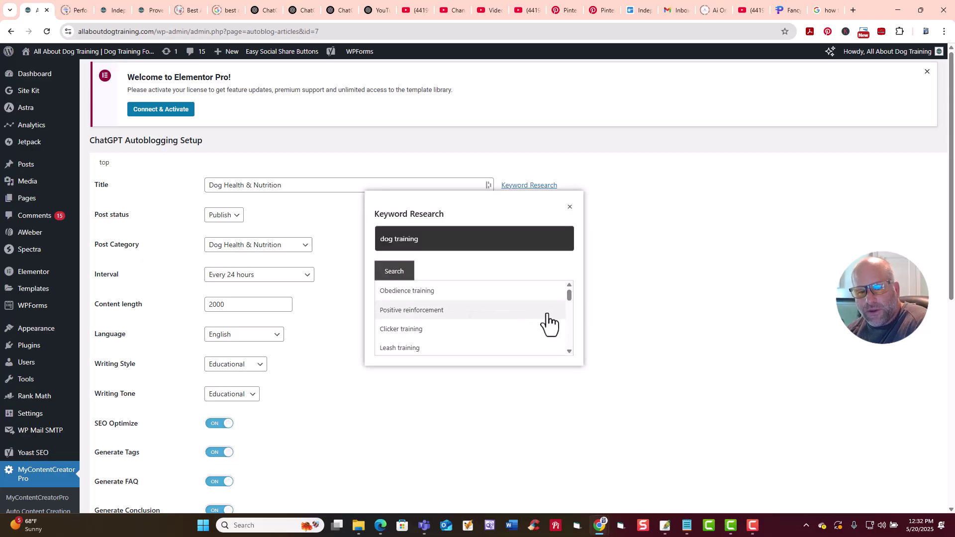
# Step: Browse the suggested dog training keywords for the campaign title and close the keyword research dialog
pyautogui.click(570, 351)
pyautogui.click(570, 351)
pyautogui.click(569, 351)
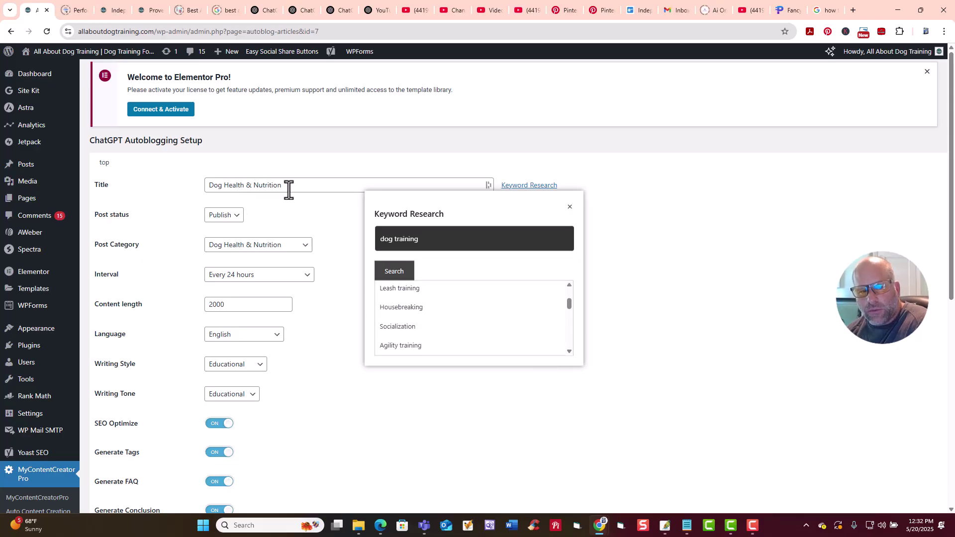
pyautogui.moveTo(297, 188); pyautogui.dragTo(212, 189)
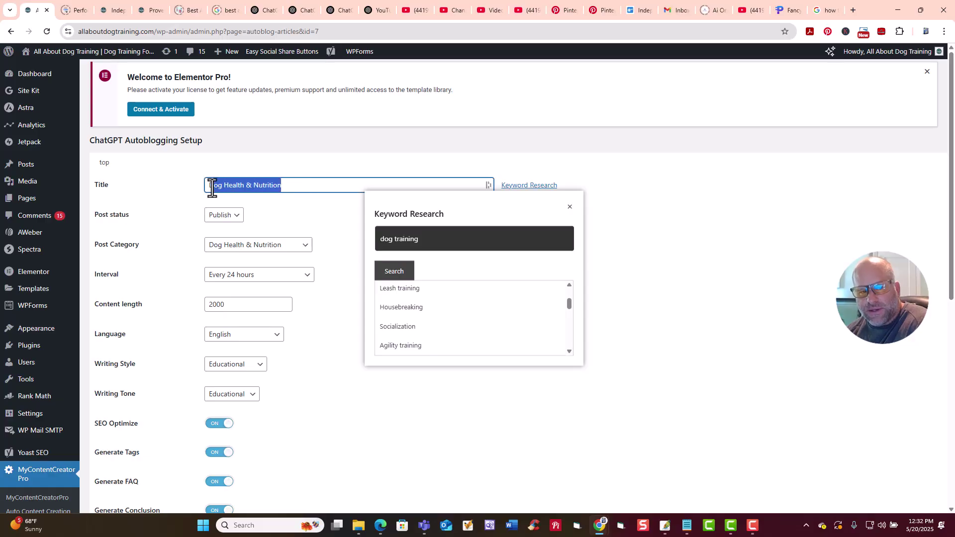
pyautogui.click(569, 352)
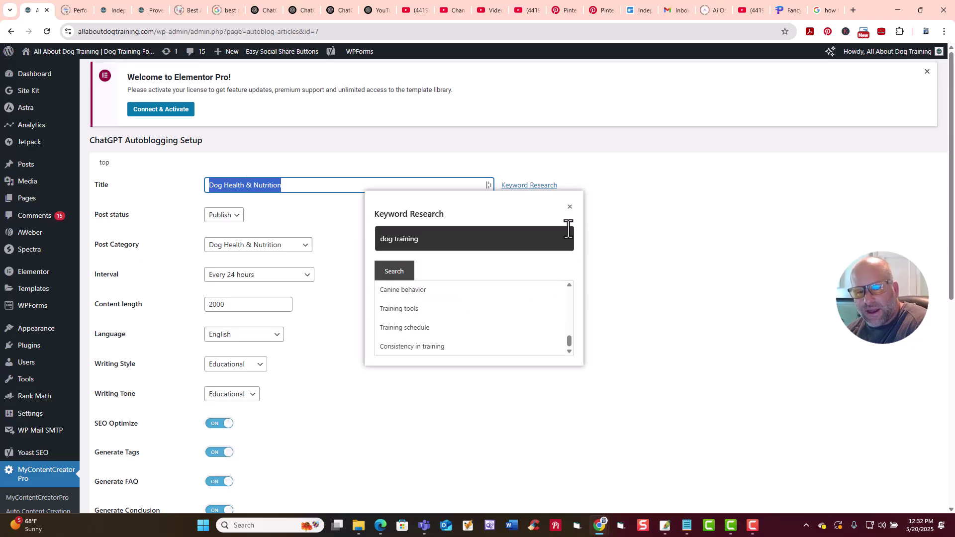
pyautogui.click(570, 208)
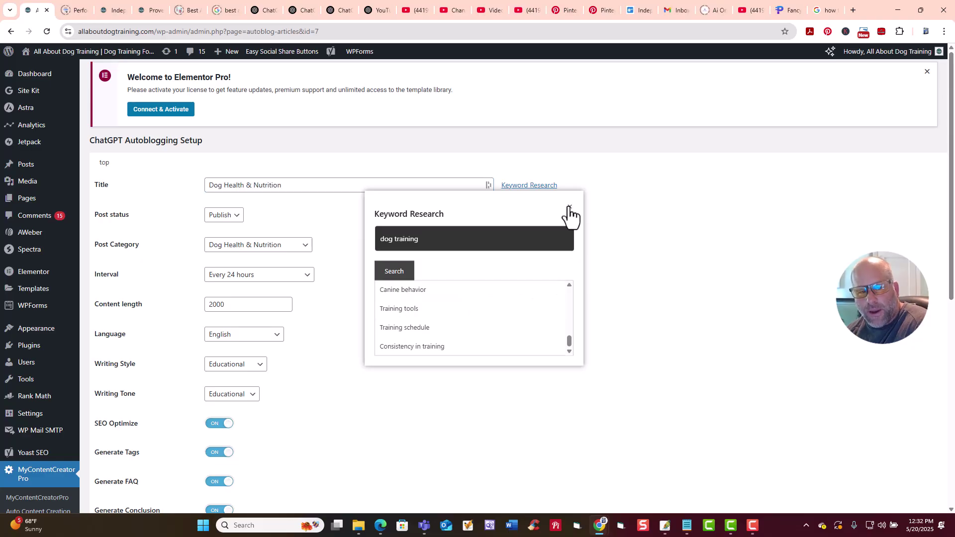
# Step: Review the campaign's post status and publishing interval options, keeping Publish and Every 24 hours
pyautogui.click(238, 226)
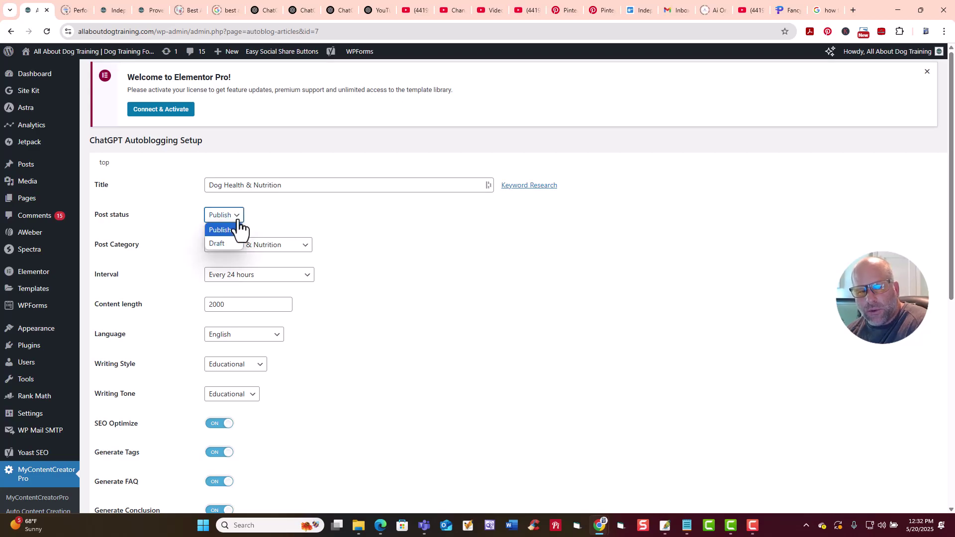
pyautogui.click(435, 225)
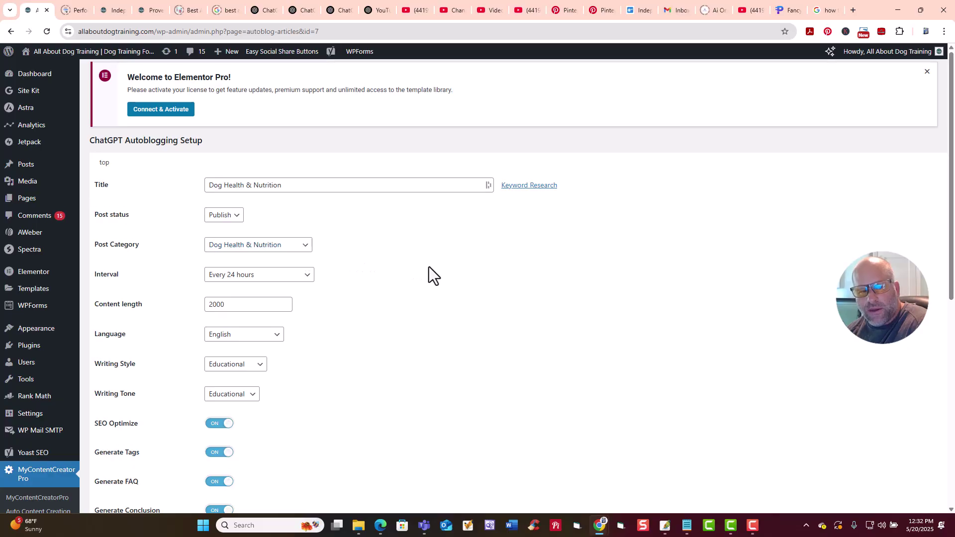
pyautogui.scroll(-1, 226, 245)
pyautogui.click(308, 227)
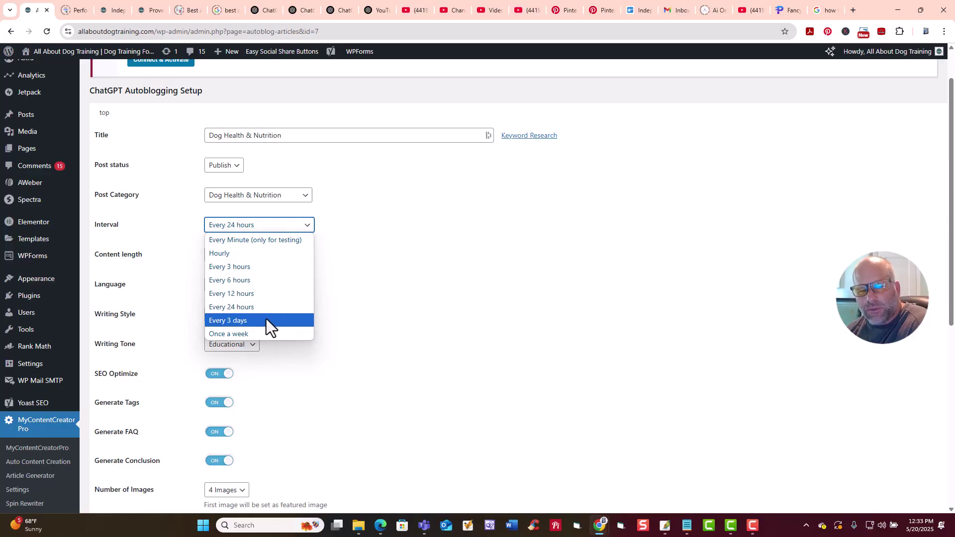
pyautogui.click(411, 289)
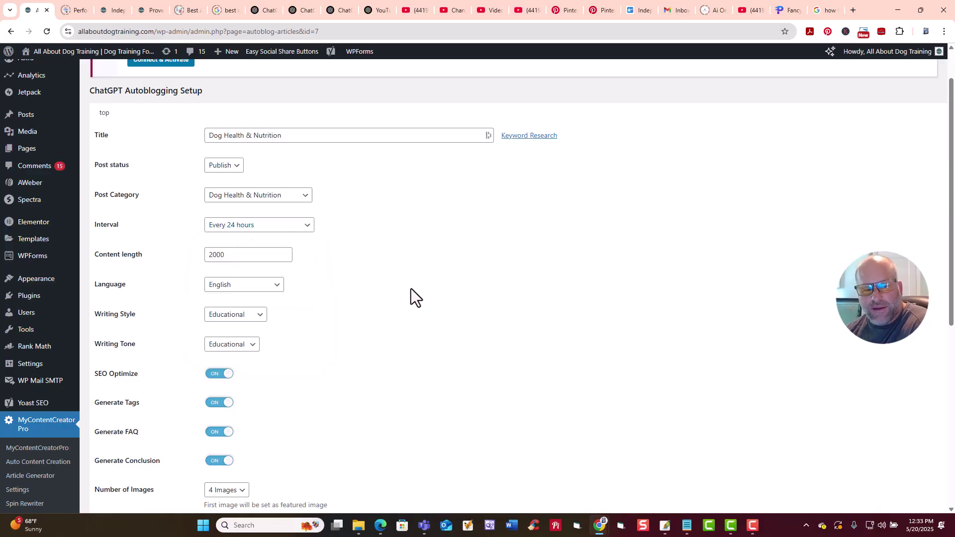
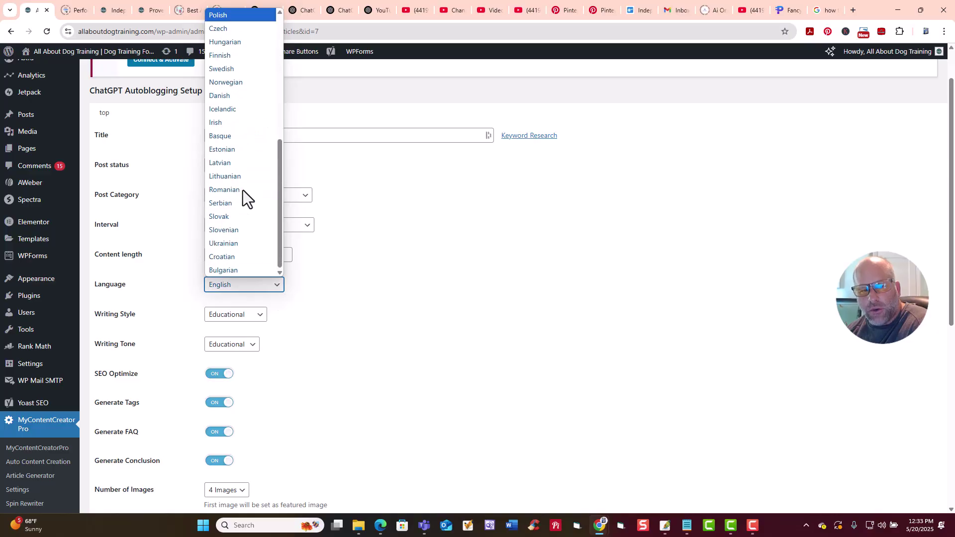
# Step: Review the campaign's language, writing style and writing tone options, keeping English and Educational for both style and tone
pyautogui.scroll(5, 242, 190)
pyautogui.click(443, 263)
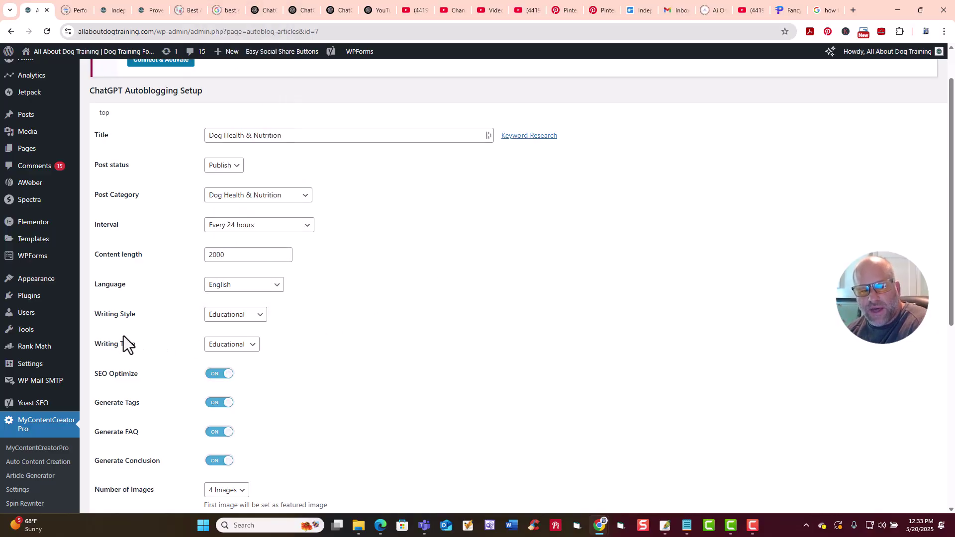
pyautogui.click(260, 316)
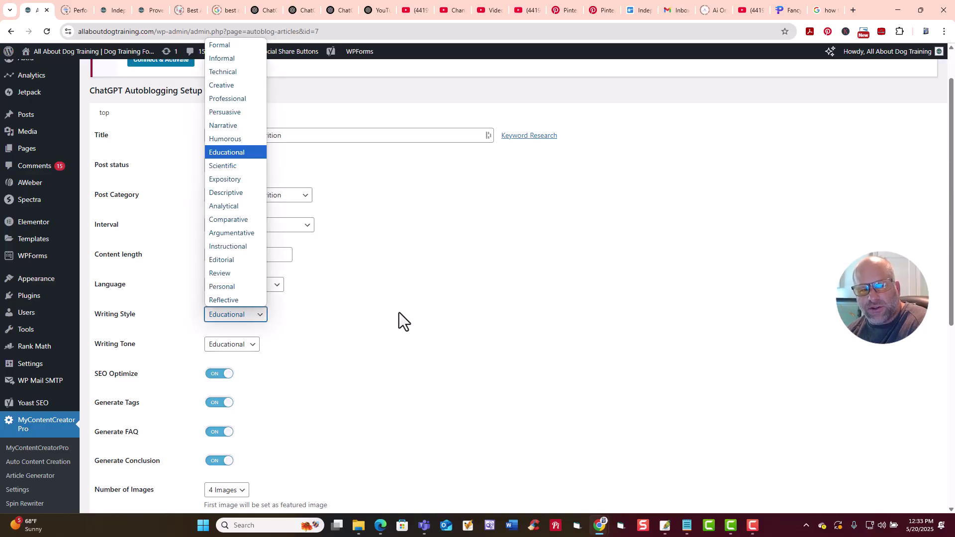
pyautogui.click(369, 299)
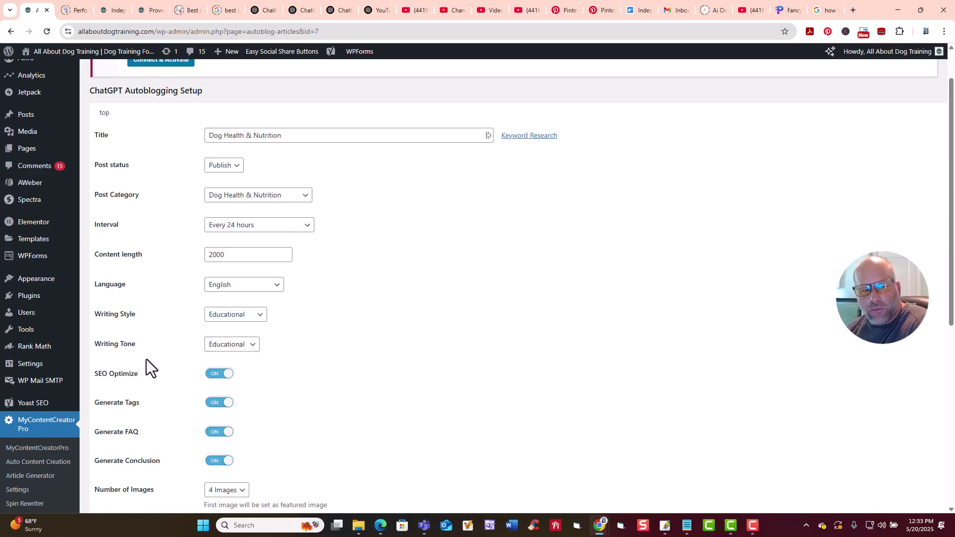
pyautogui.click(254, 346)
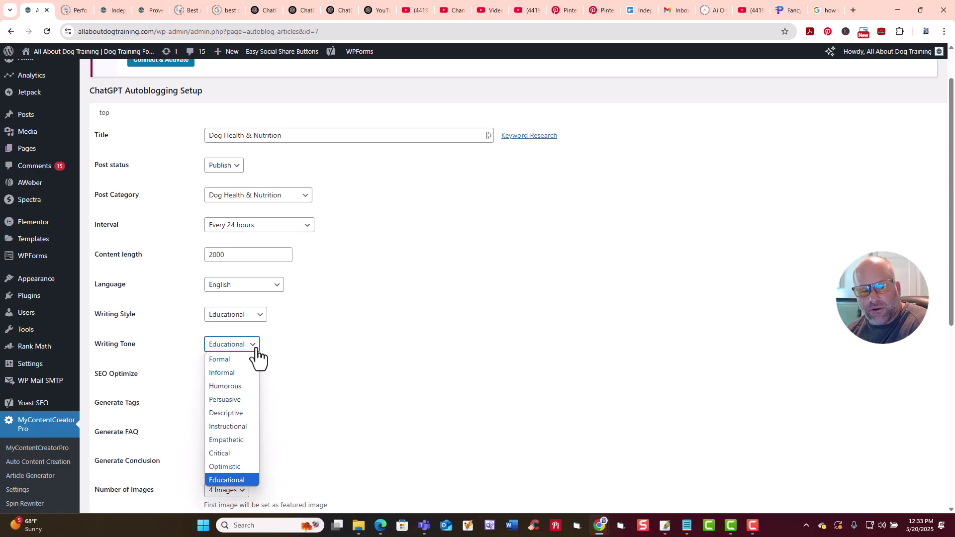
pyautogui.click(380, 351)
# Step: Examine the campaign's image generation source and number of images options, keeping Pixabay as the source
pyautogui.scroll(-2, 383, 352)
pyautogui.scroll(-3, 380, 348)
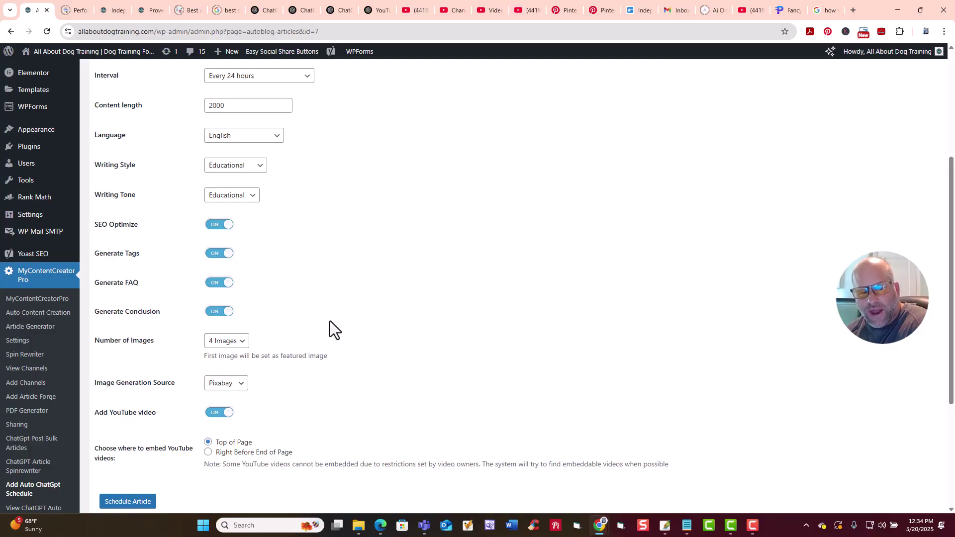
pyautogui.scroll(-1, 330, 321)
pyautogui.click(242, 334)
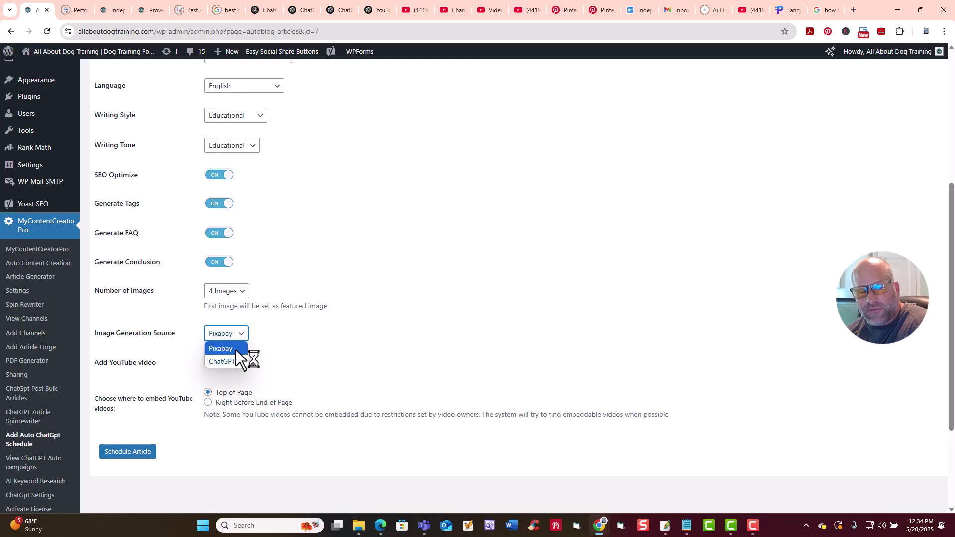
pyautogui.click(306, 342)
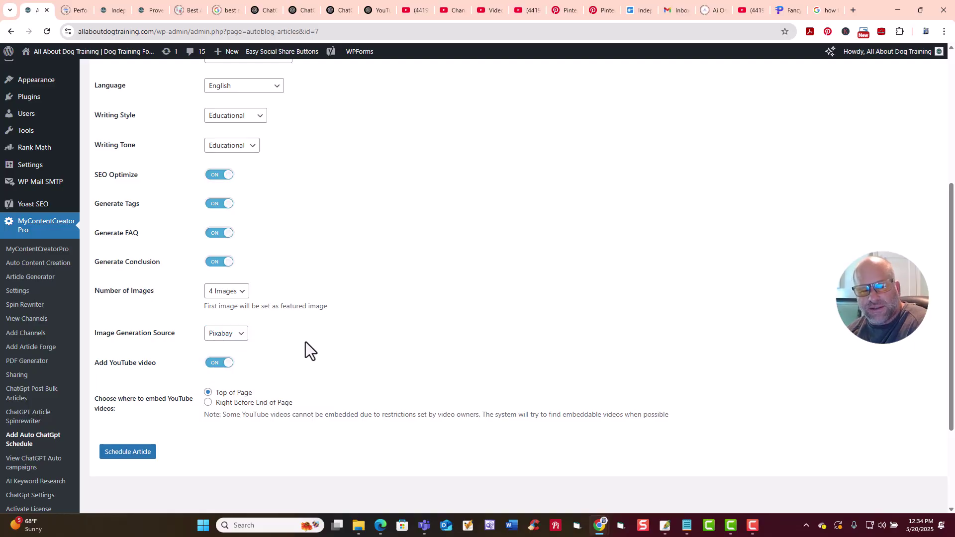
pyautogui.click(241, 295)
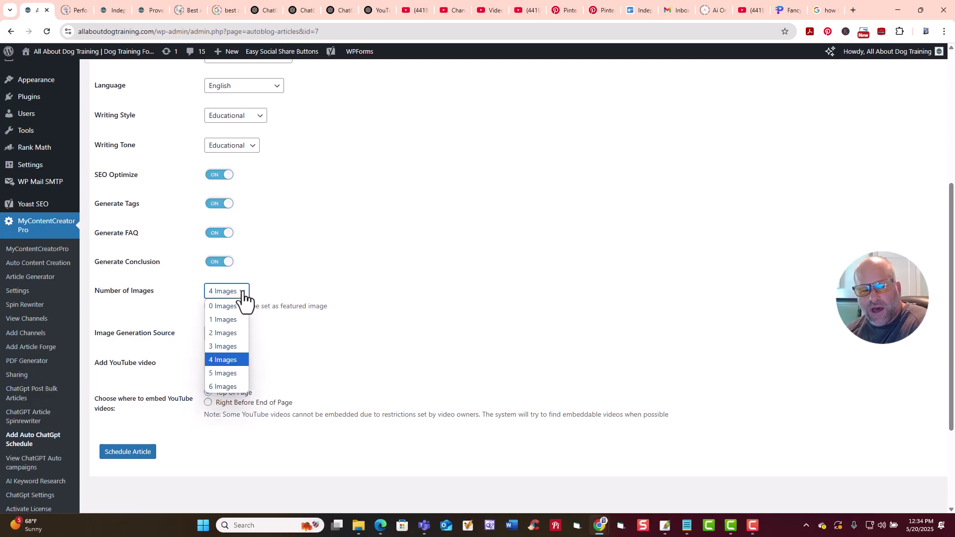
# Step: Open the site's blog page, view the first post's featured image, and return to the campaign settings
pyautogui.click(157, 17)
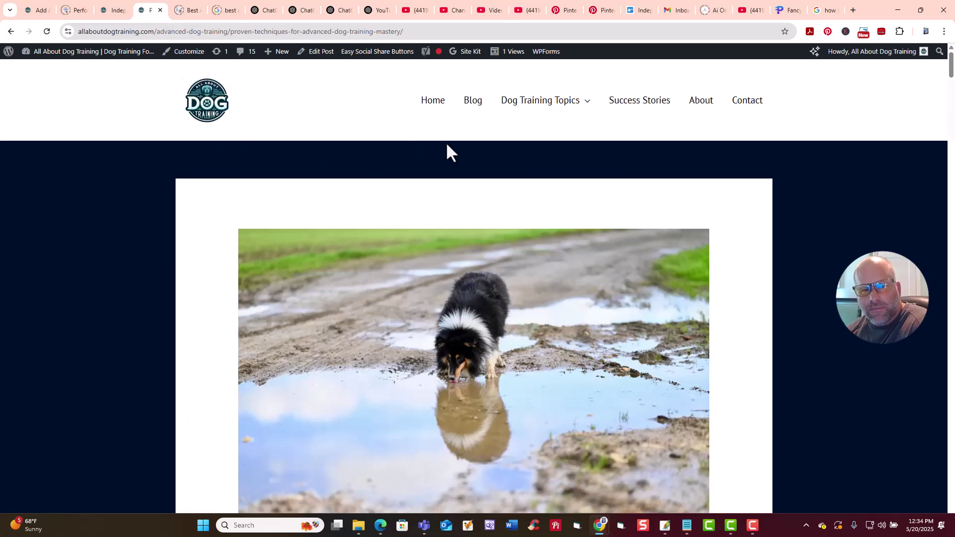
pyautogui.click(473, 101)
pyautogui.scroll(-3, 422, 232)
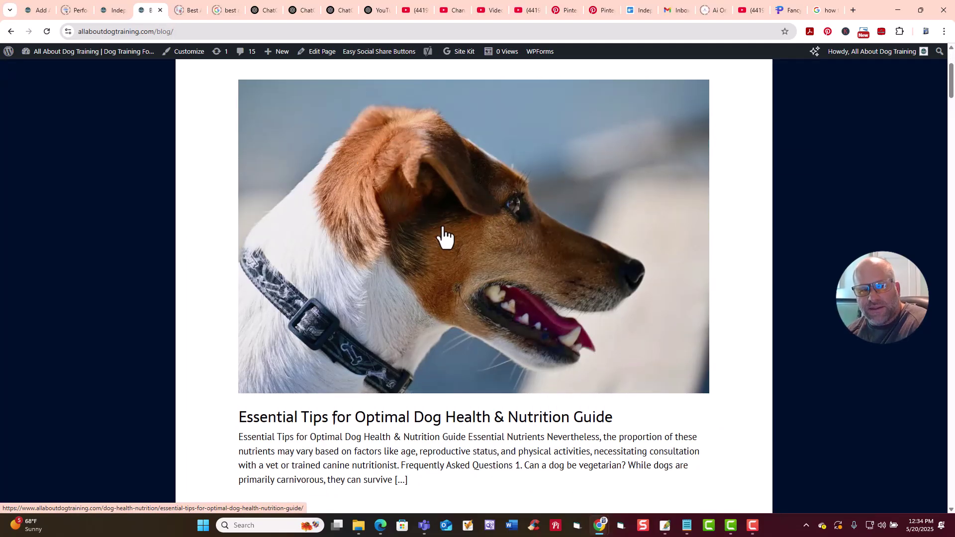
pyautogui.click(40, 14)
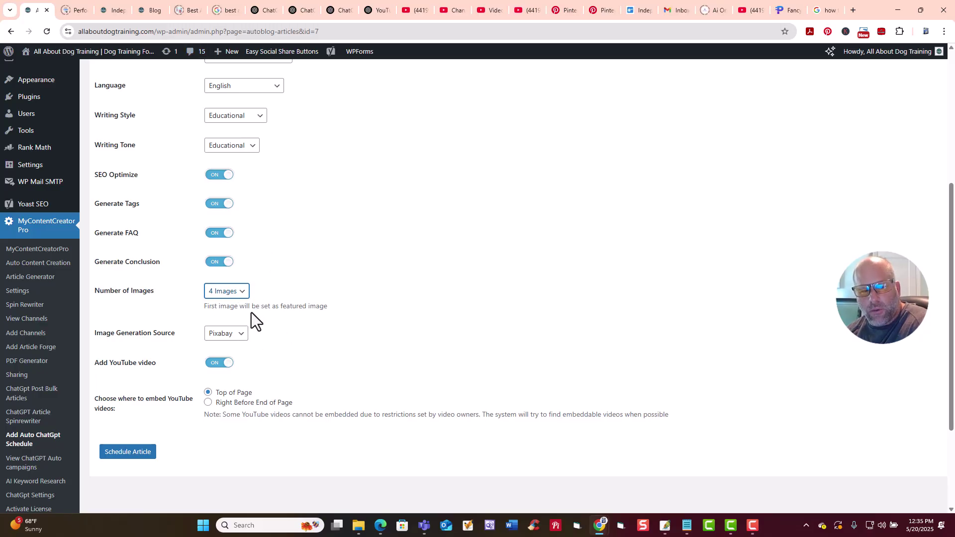
# Step: Go over the number of images choices again and the ChatGPT image source alternative, keeping 4 Images and Pixabay
pyautogui.click(246, 297)
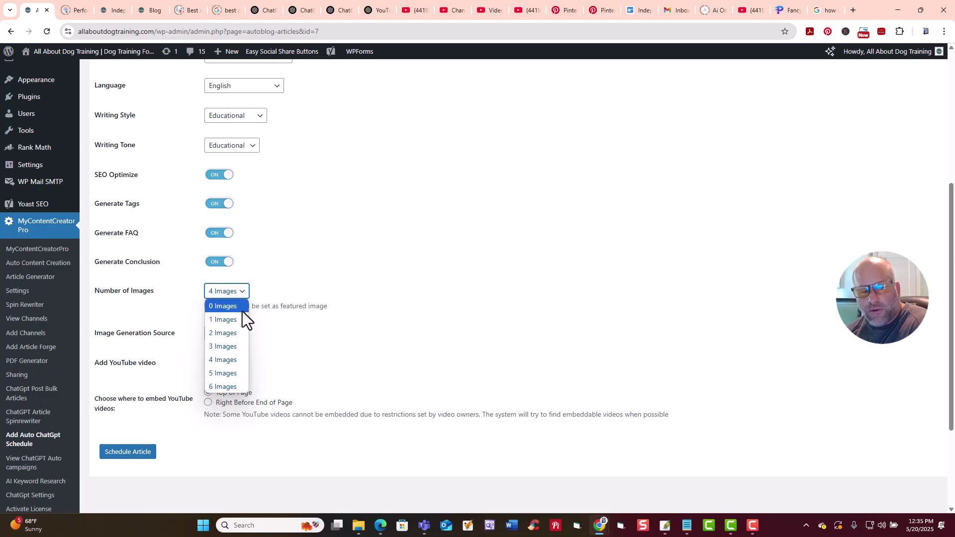
pyautogui.click(433, 312)
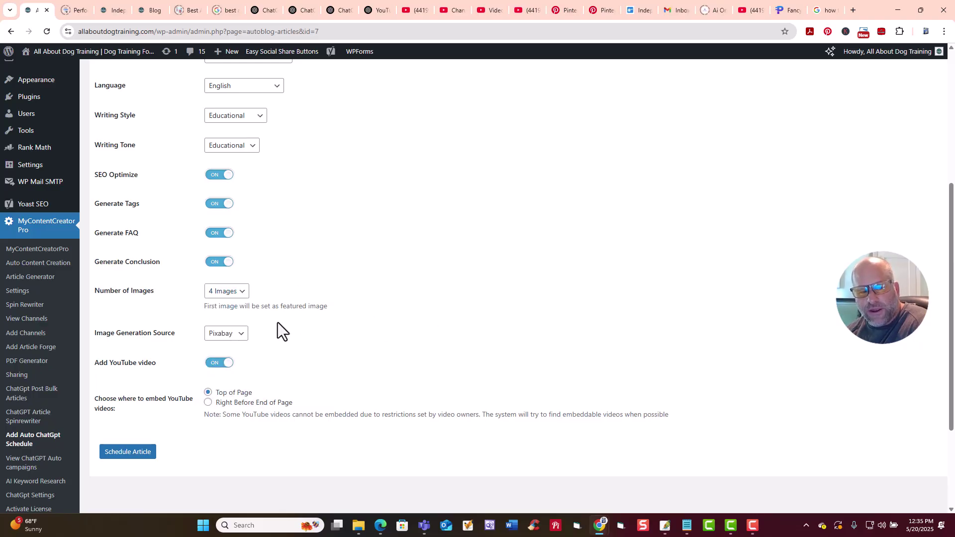
pyautogui.click(242, 292)
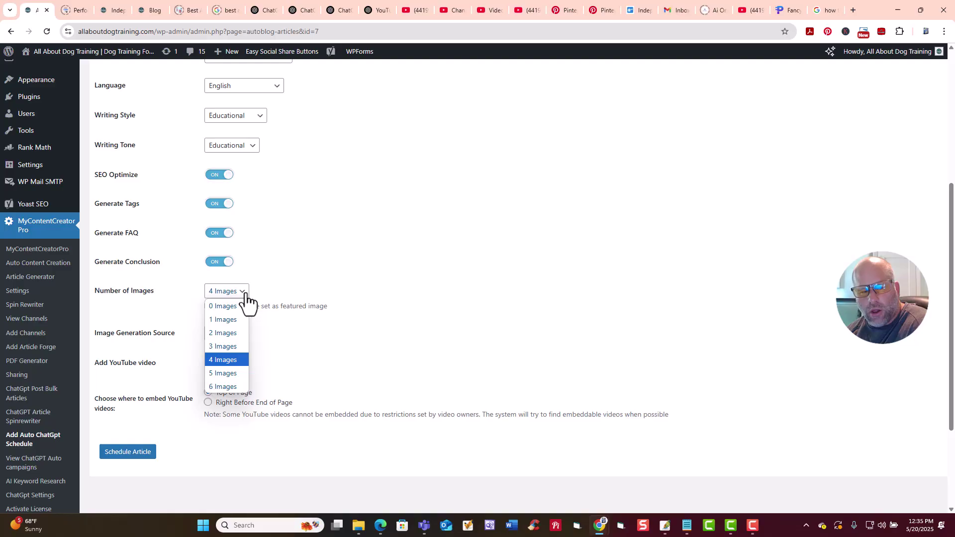
pyautogui.click(415, 293)
pyautogui.click(243, 334)
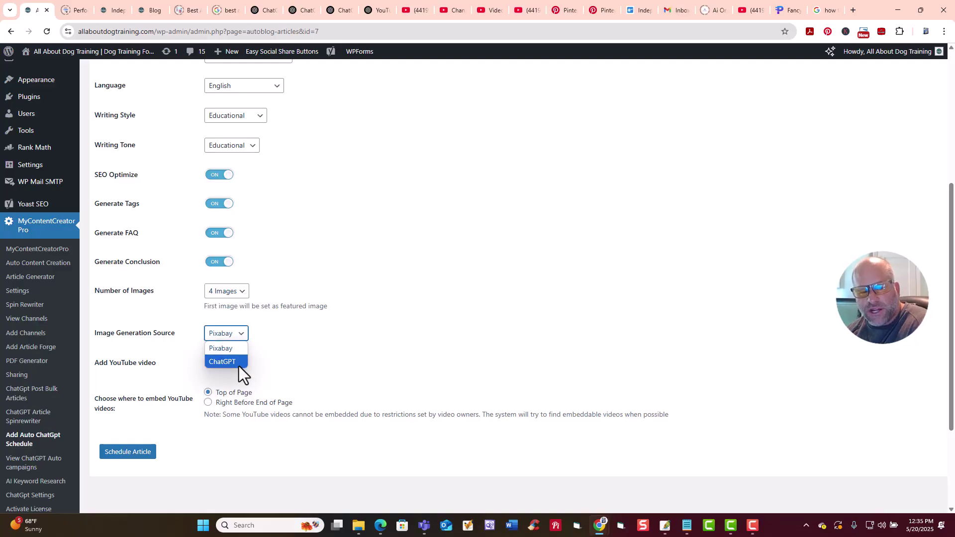
pyautogui.click(391, 358)
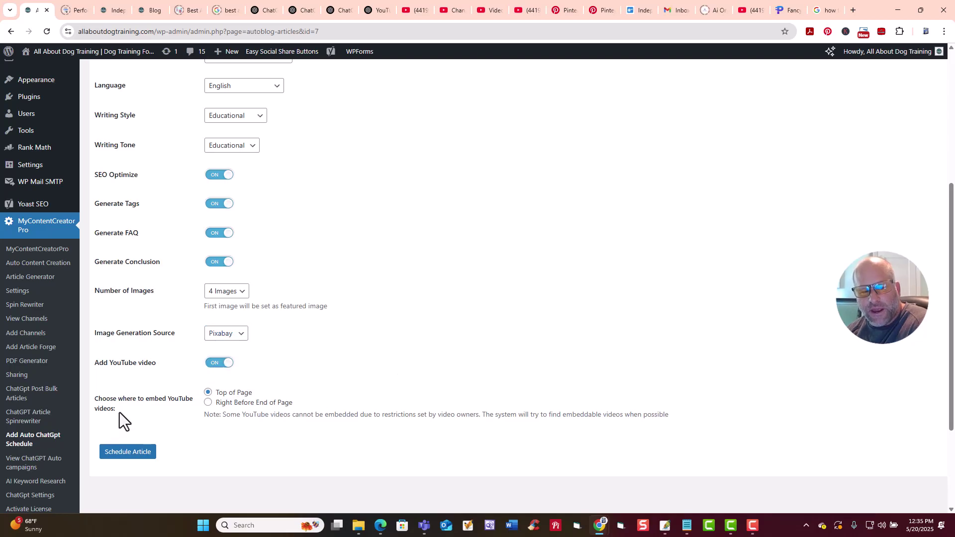
# Step: Check the YouTube video placement setting against the embedded video in the blog's advanced dog training mastery article, and return to the campaign
pyautogui.scroll(-1, 118, 408)
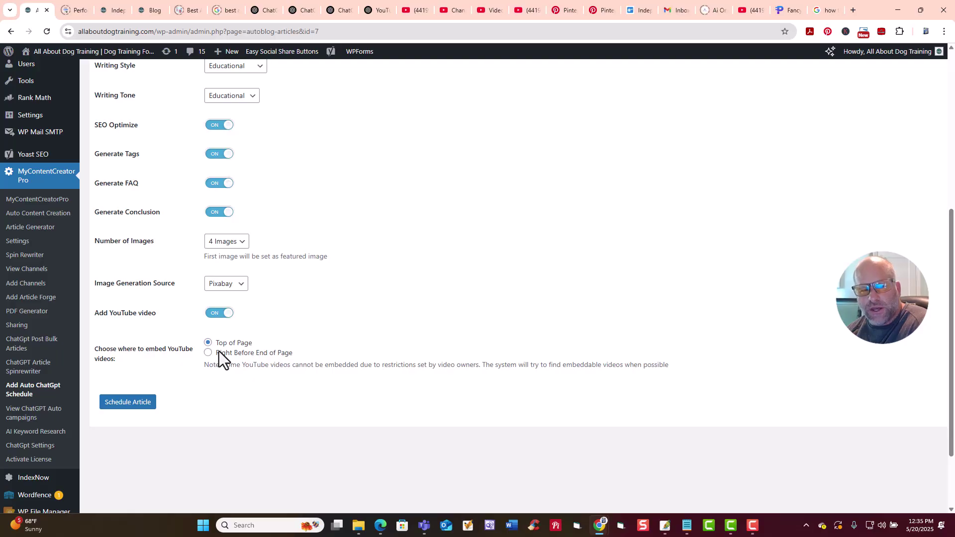
pyautogui.click(151, 11)
pyautogui.scroll(-5, 448, 274)
pyautogui.scroll(-1, 450, 286)
pyautogui.click(638, 381)
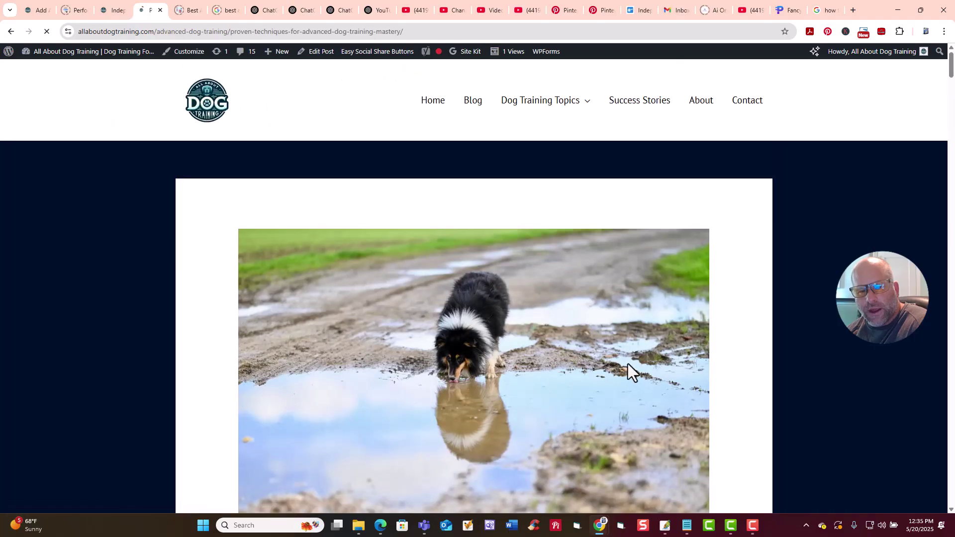
pyautogui.scroll(-8, 626, 368)
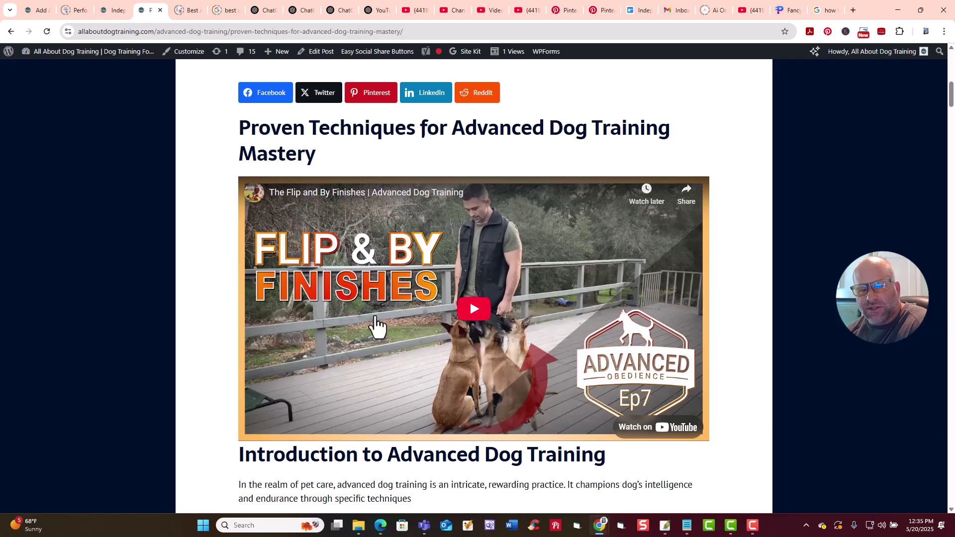
pyautogui.click(35, 11)
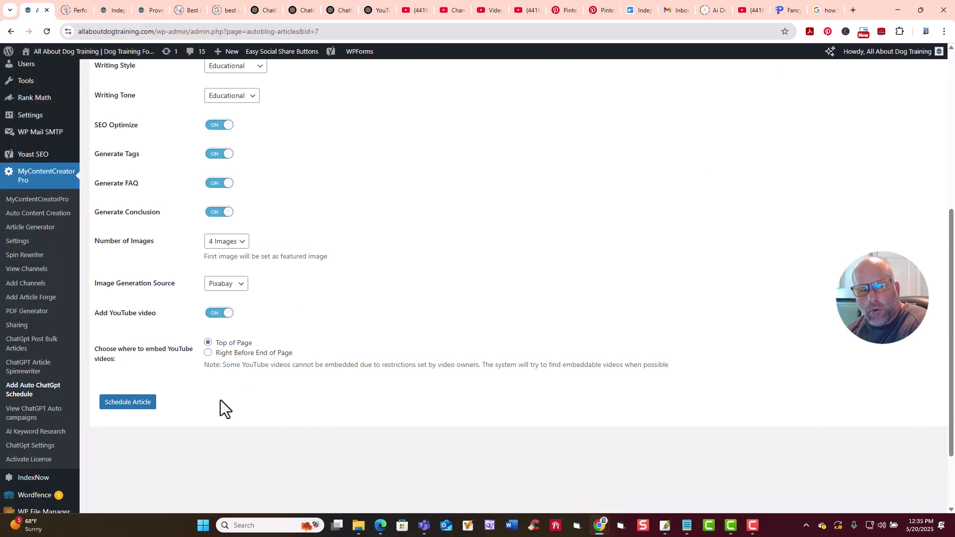
# Step: Look over the whole Dog Health & Nutrition campaign setup, from its title to the YouTube video placement
pyautogui.scroll(6, 341, 280)
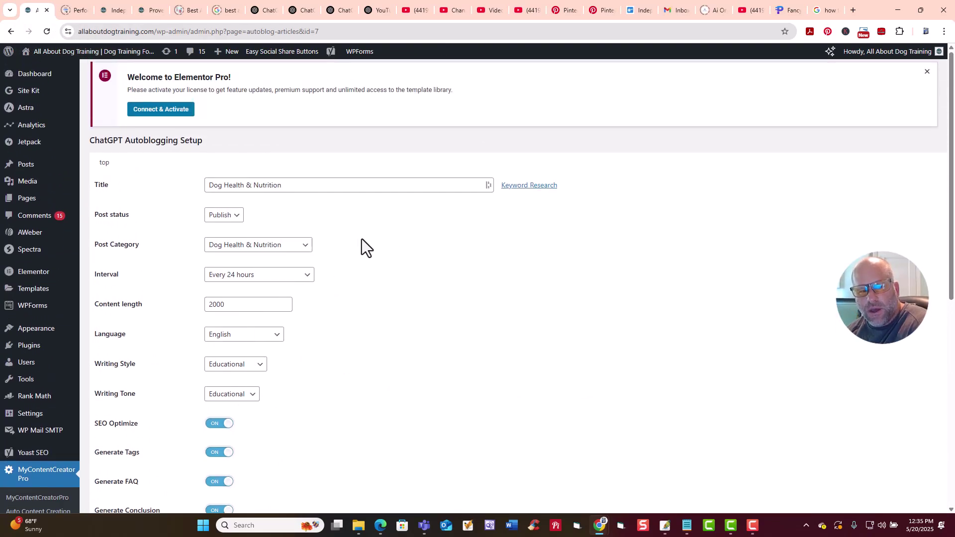
pyautogui.scroll(-5, 348, 258)
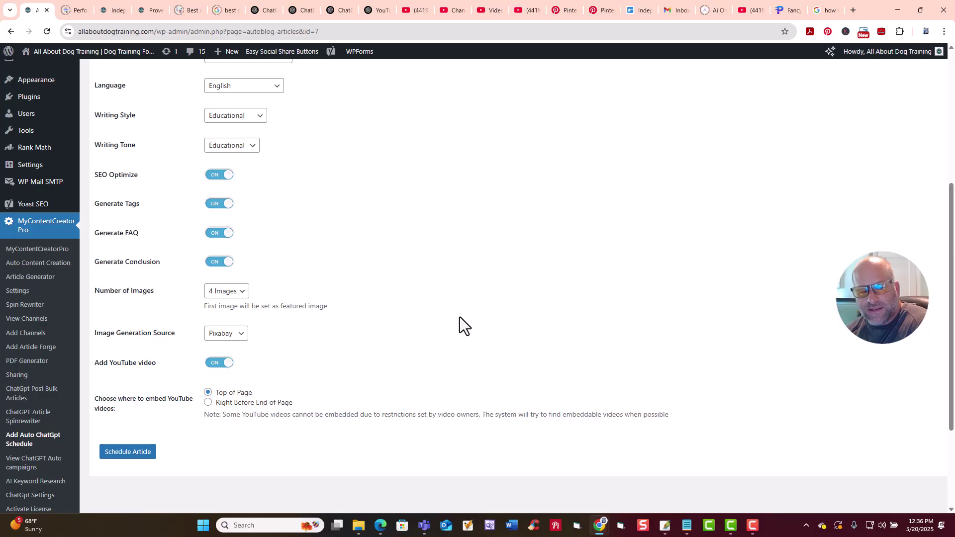
pyautogui.scroll(3, 309, 219)
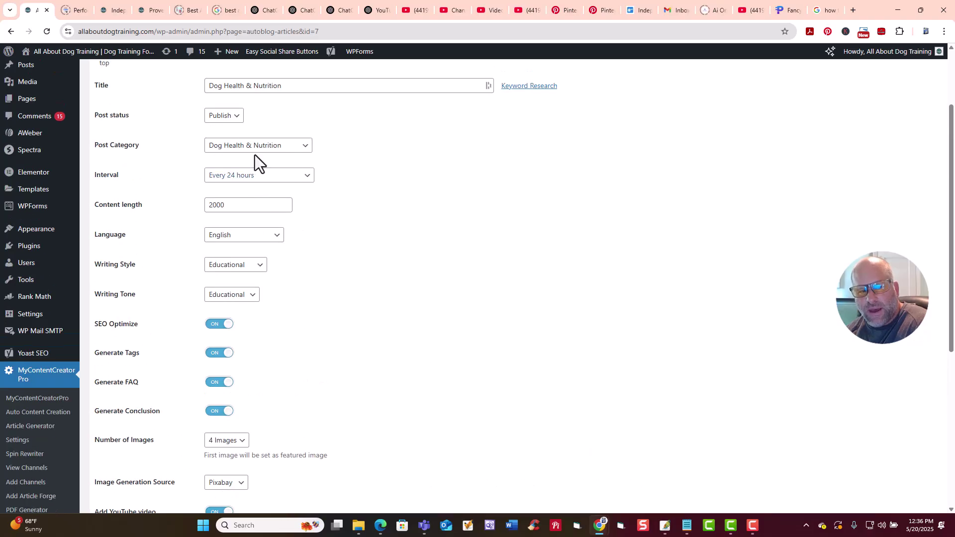
pyautogui.scroll(-3, 255, 154)
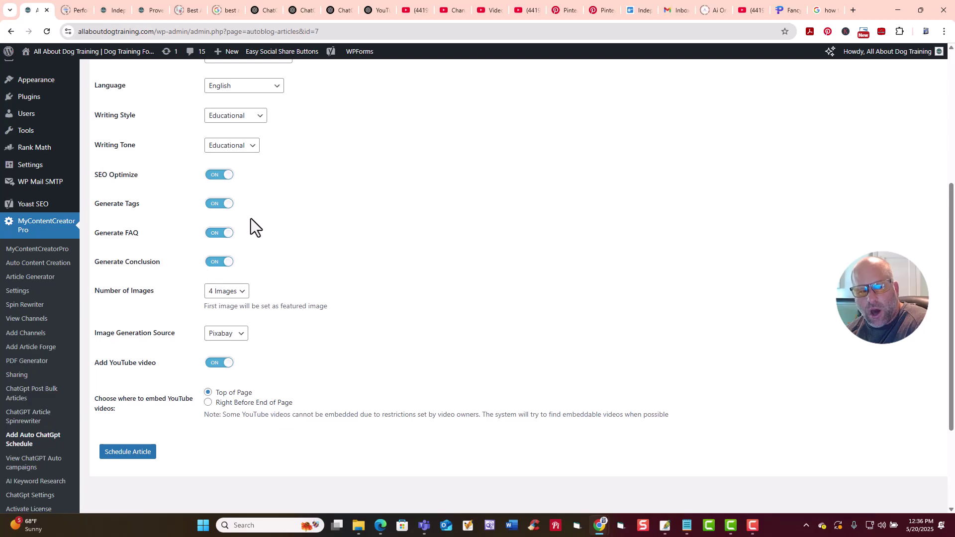
# Step: View MyContentCreator Pro's blank auto ChatGPT schedule form and the list of existing ChatGPT auto campaigns
pyautogui.click(20, 442)
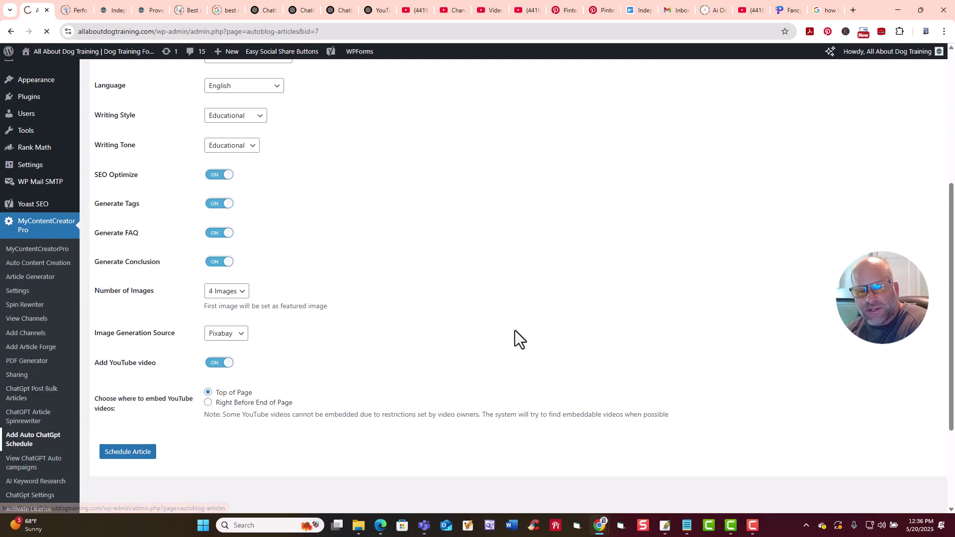
pyautogui.scroll(-4, 137, 345)
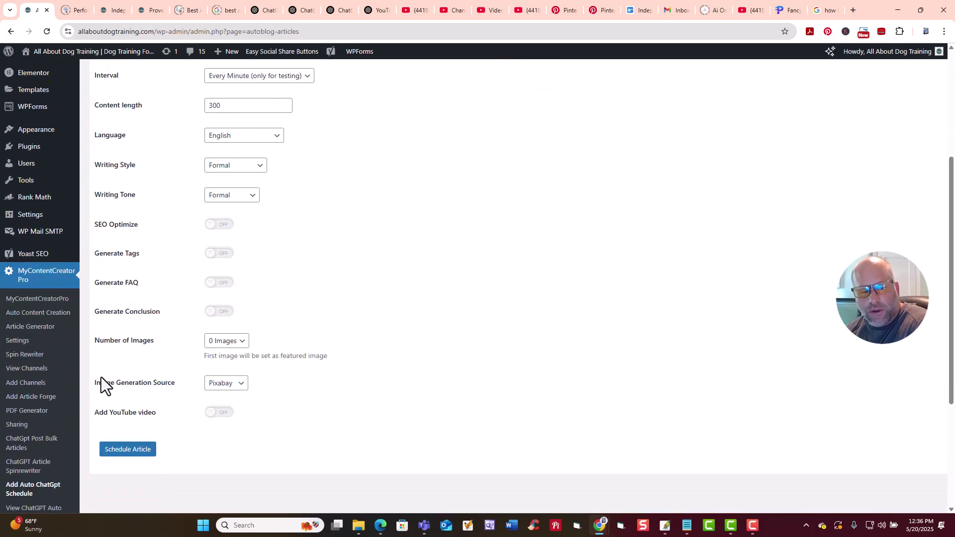
pyautogui.scroll(-1, 50, 438)
pyautogui.click(30, 465)
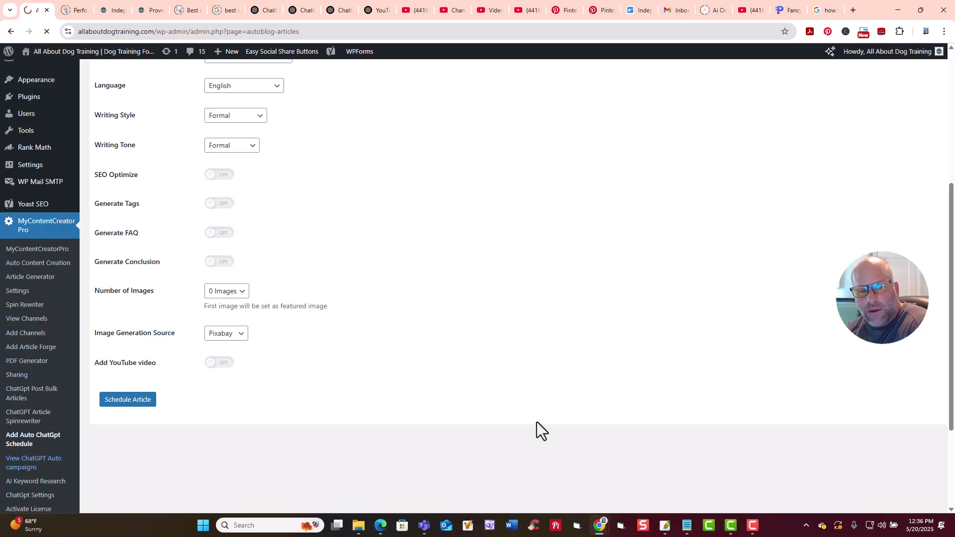
pyautogui.scroll(-1, 279, 214)
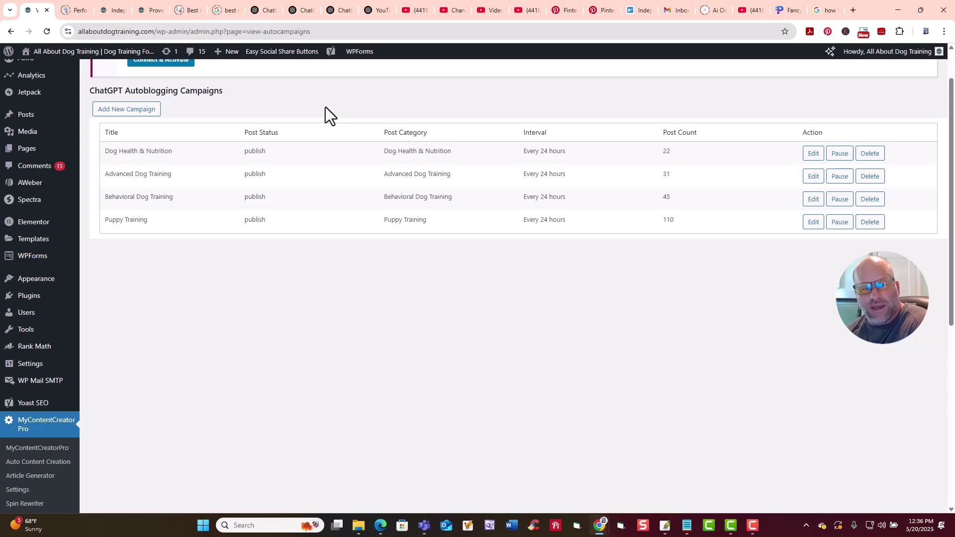
# Step: Switch to the site's Independent Analytics Pages report and hide the Bounce Rate figure from the summary stats
pyautogui.click(118, 10)
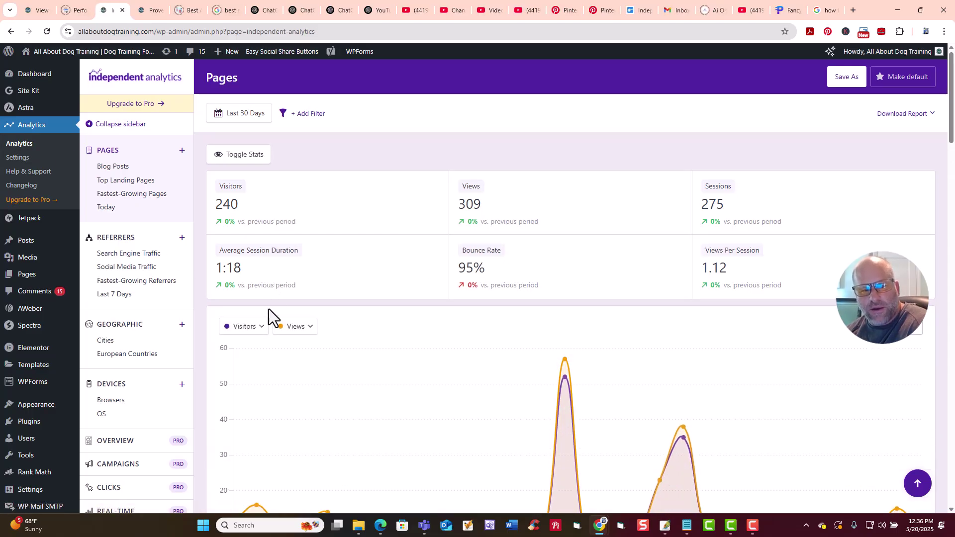
pyautogui.click(251, 158)
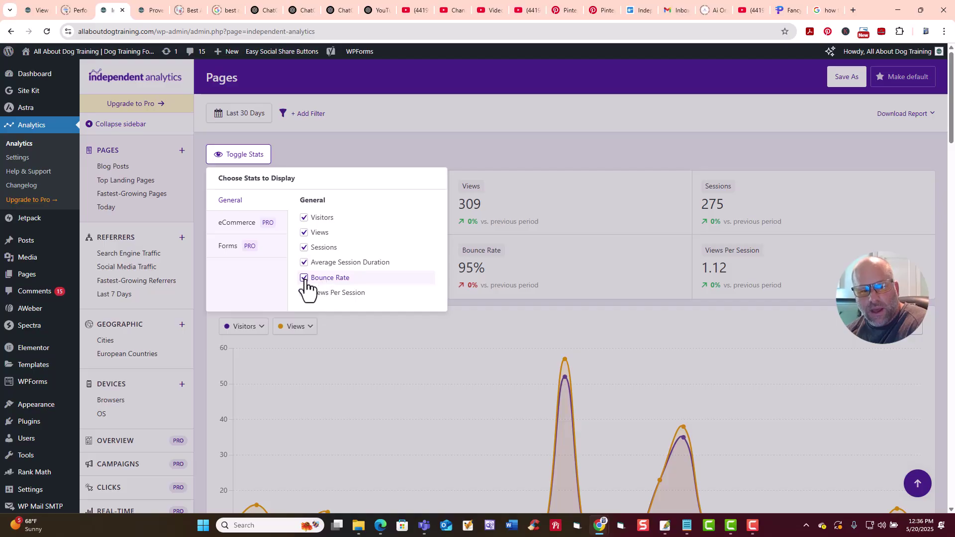
pyautogui.click(304, 278)
pyautogui.click(774, 102)
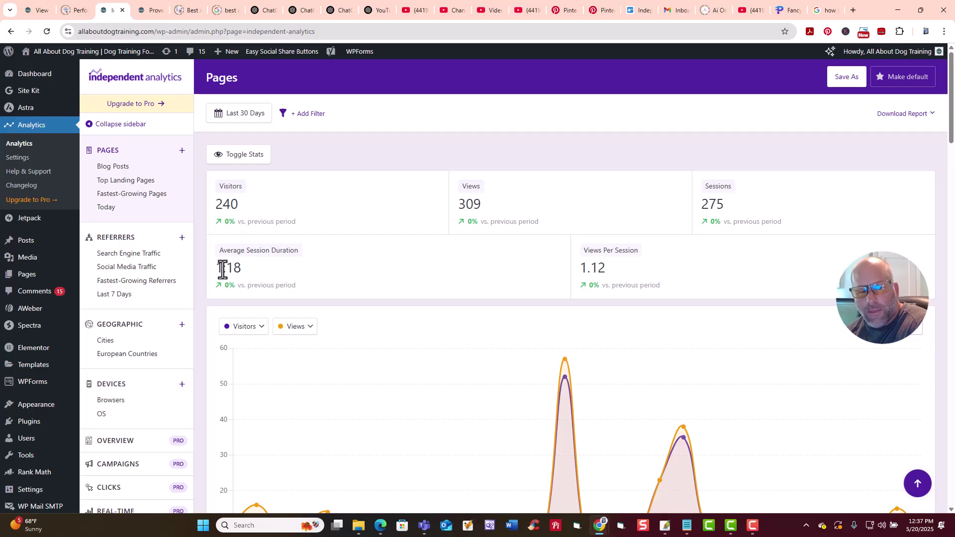
# Step: Review the 30-day visitors and views chart and the per-page traffic table of the Pages report
pyautogui.scroll(-4, 333, 275)
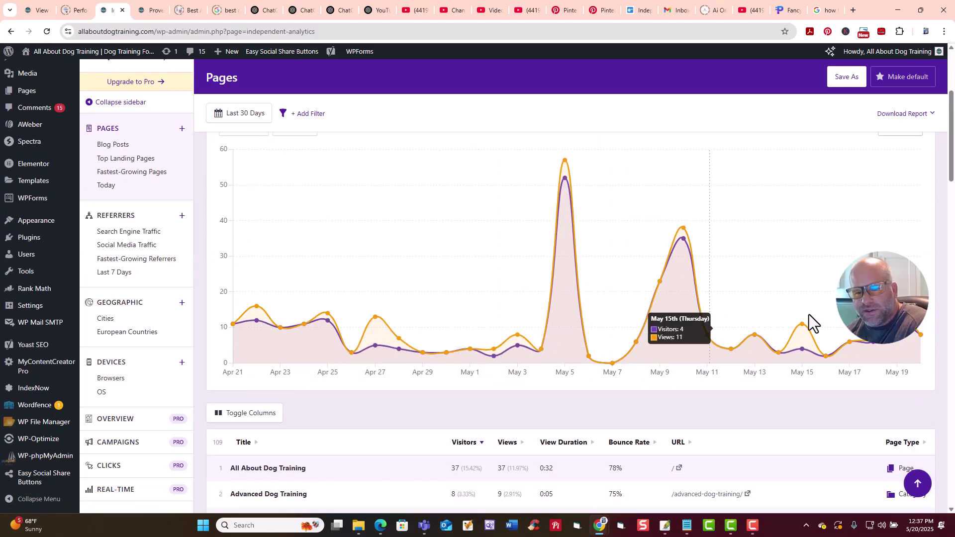
pyautogui.scroll(-3, 809, 315)
pyautogui.scroll(-3, 810, 315)
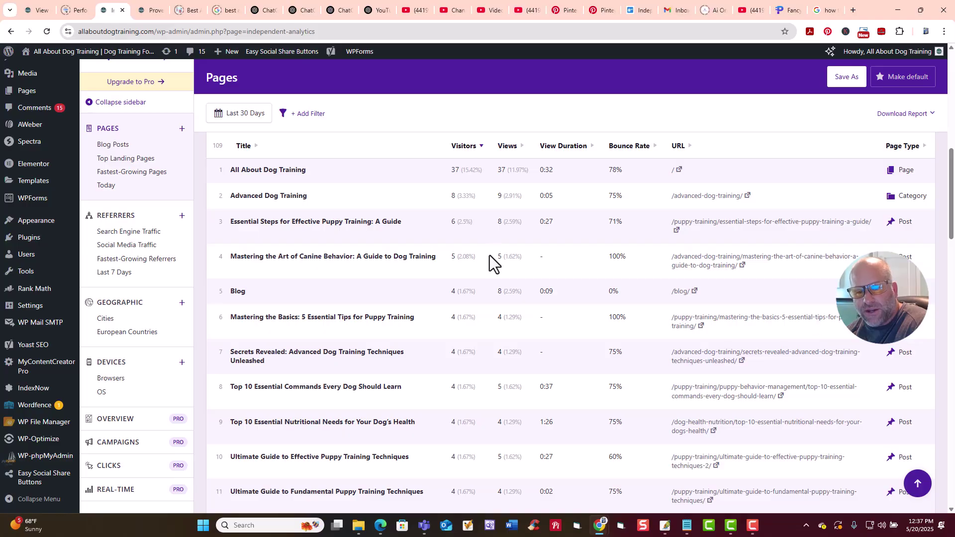
pyautogui.scroll(-8, 572, 267)
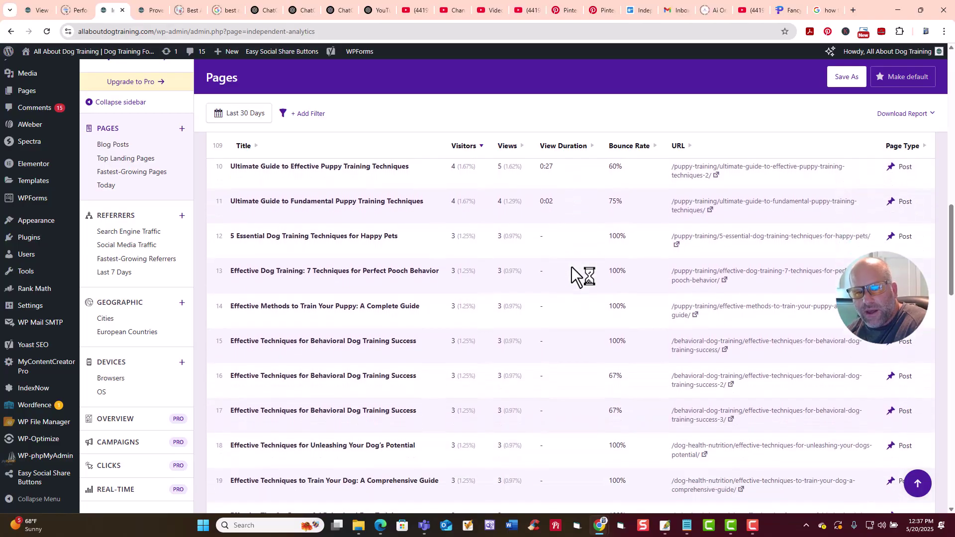
pyautogui.scroll(-15, 571, 267)
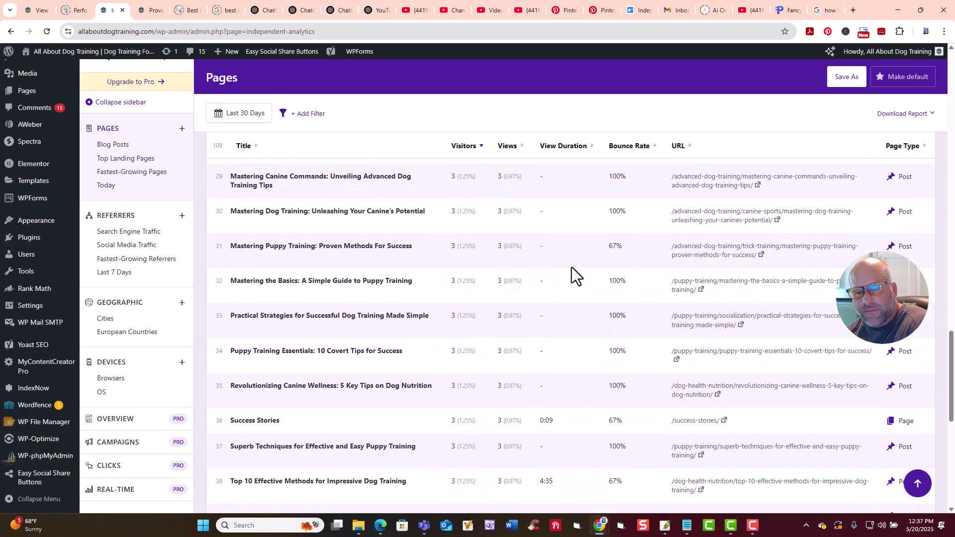
pyautogui.scroll(20, 571, 268)
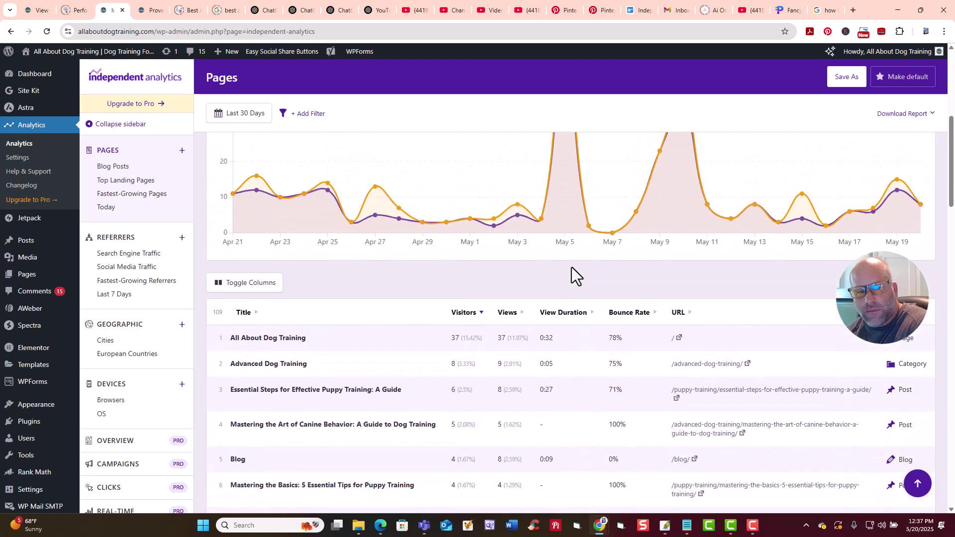
# Step: Remove the Bounce Rate column from the pages table and look down the list of visited pages
pyautogui.click(248, 365)
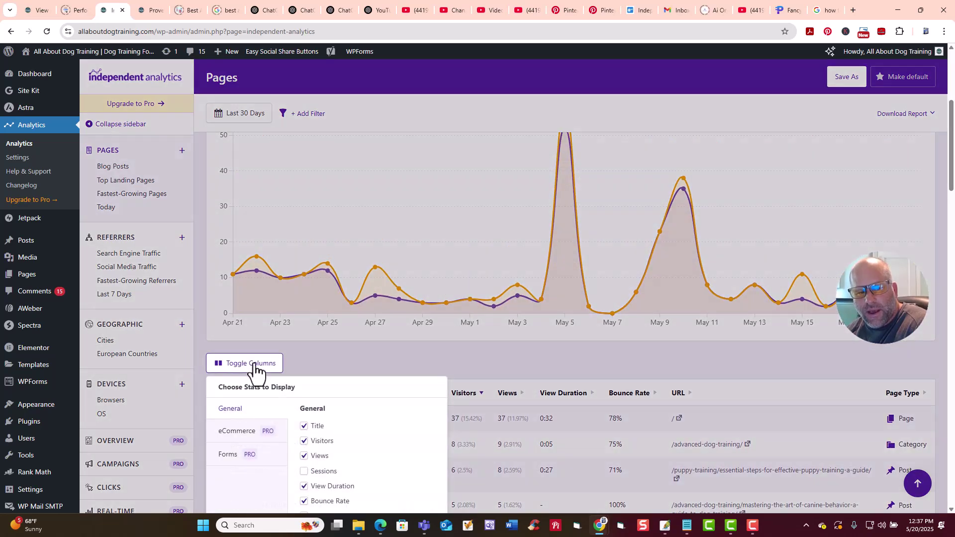
pyautogui.scroll(-1, 322, 488)
pyautogui.click(304, 451)
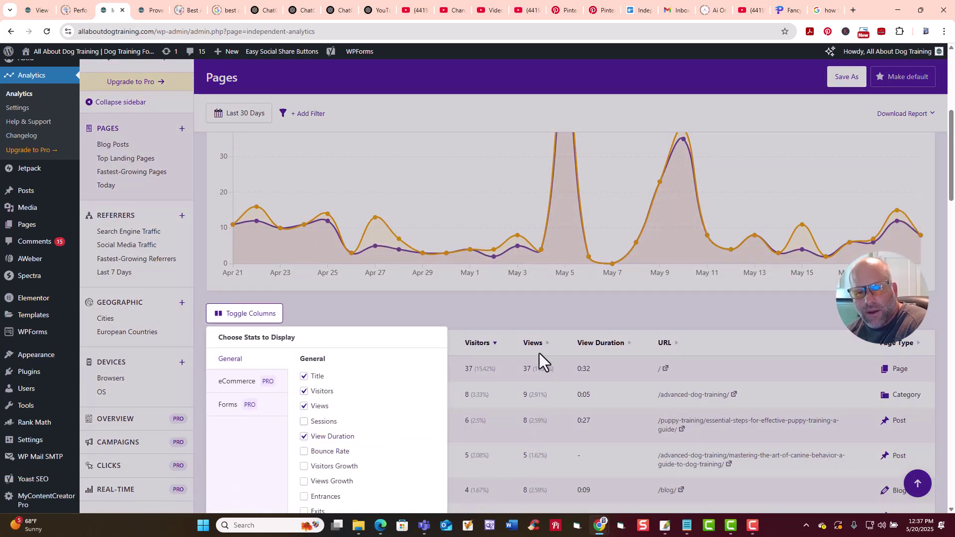
pyautogui.click(759, 306)
pyautogui.scroll(-6, 759, 305)
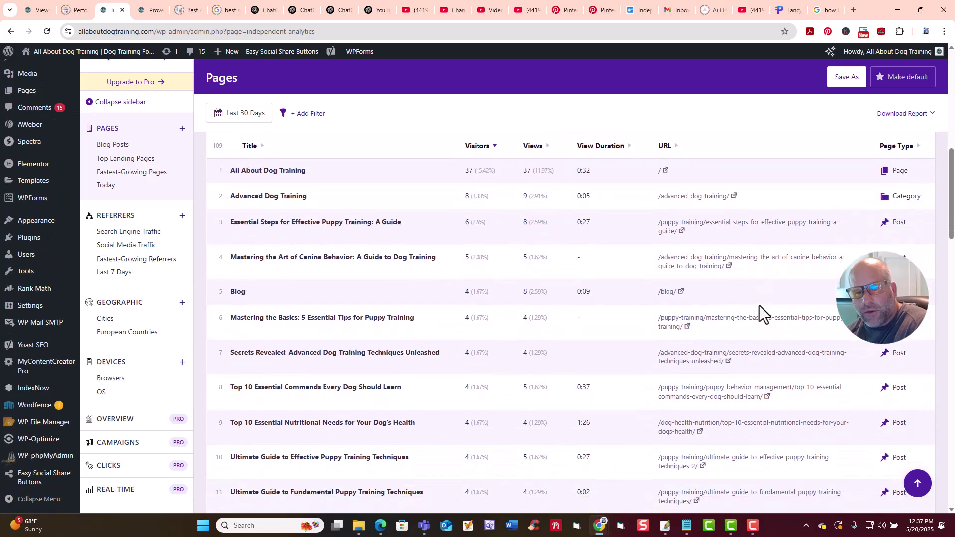
pyautogui.scroll(-11, 494, 270)
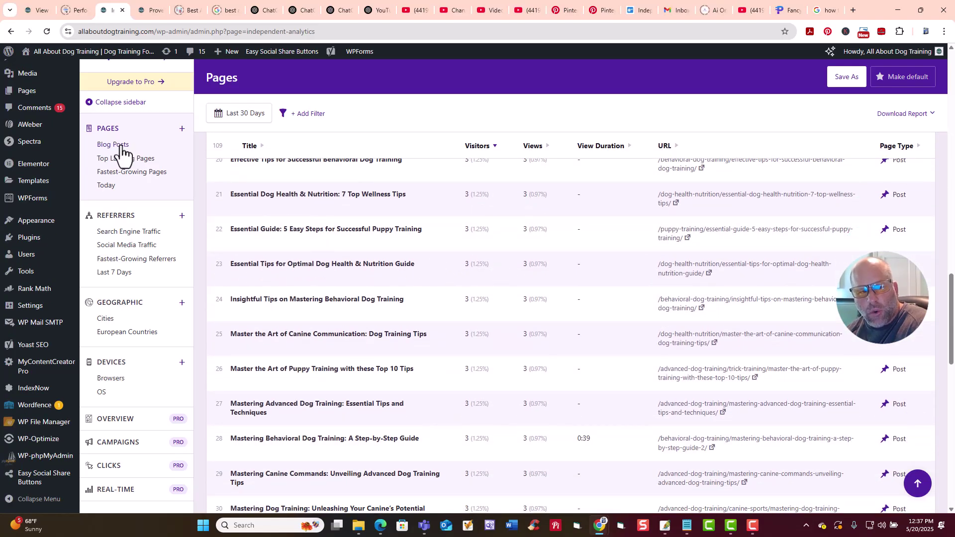
# Step: View the Blog Posts report and go through its chart and first 50 posts
pyautogui.click(118, 144)
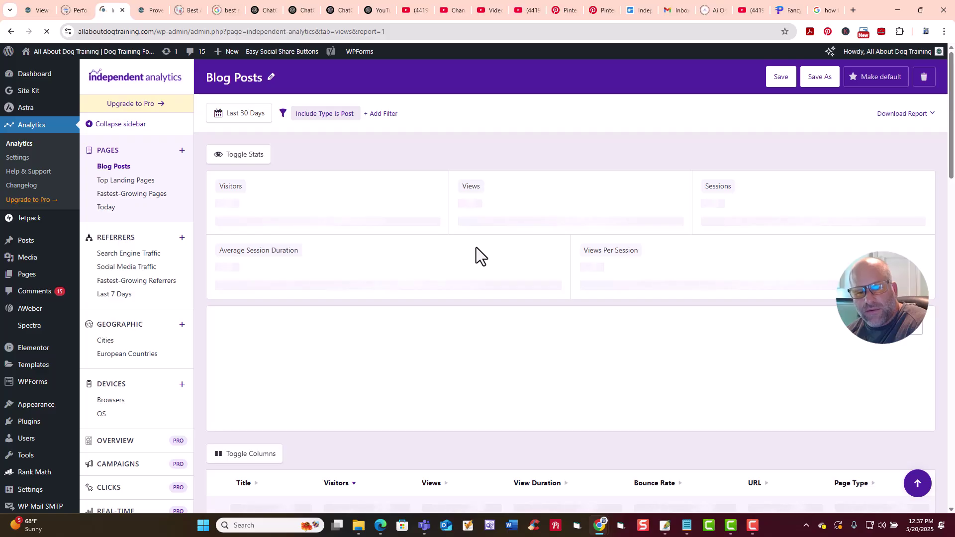
pyautogui.scroll(-4, 476, 259)
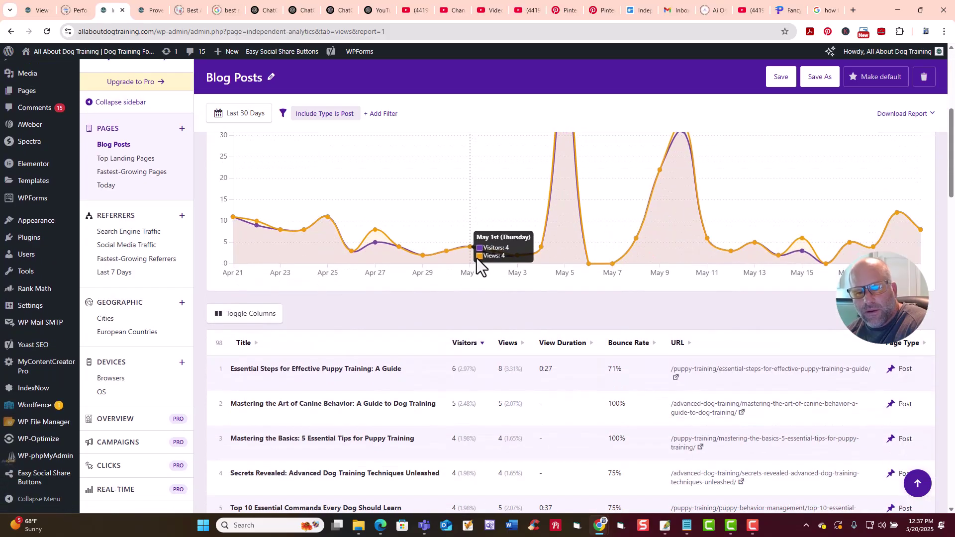
pyautogui.scroll(-10, 476, 258)
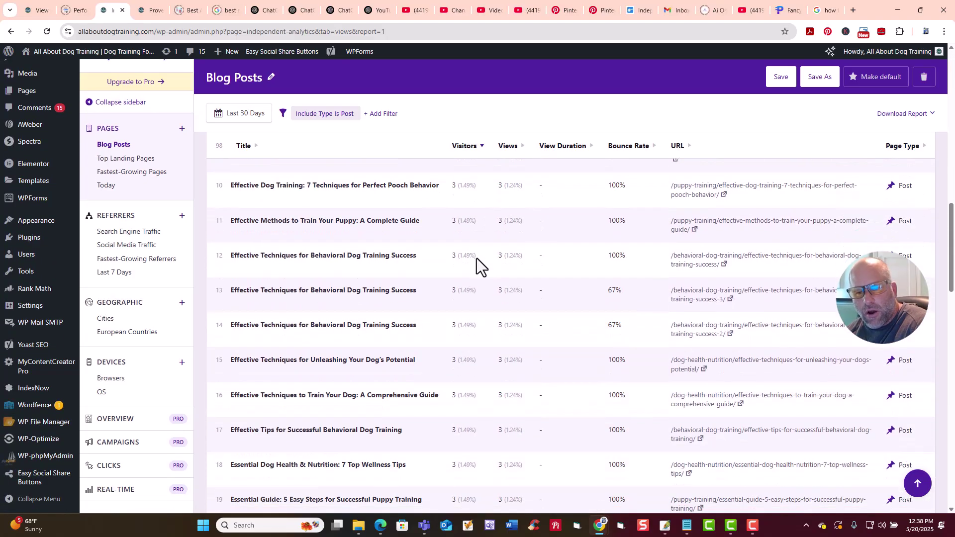
pyautogui.scroll(-14, 477, 258)
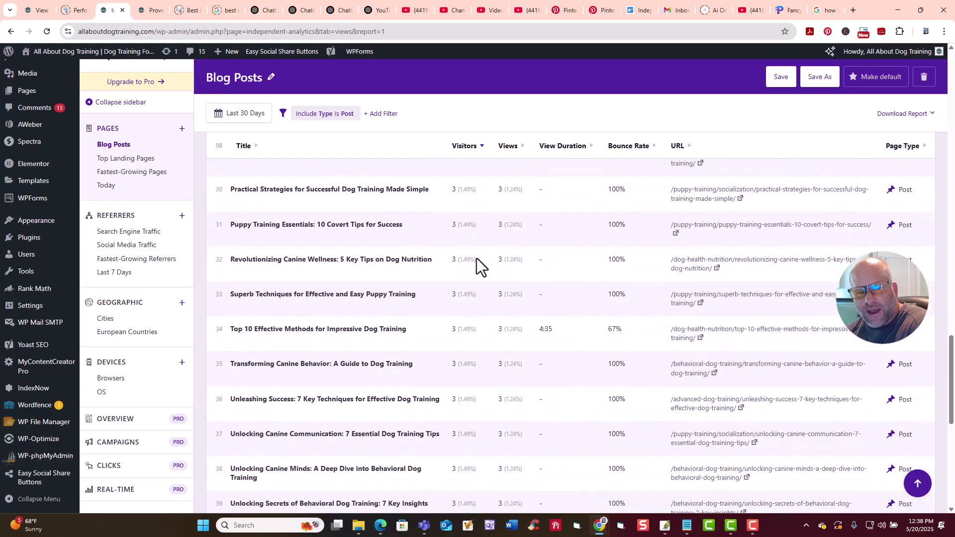
pyautogui.scroll(-8, 477, 258)
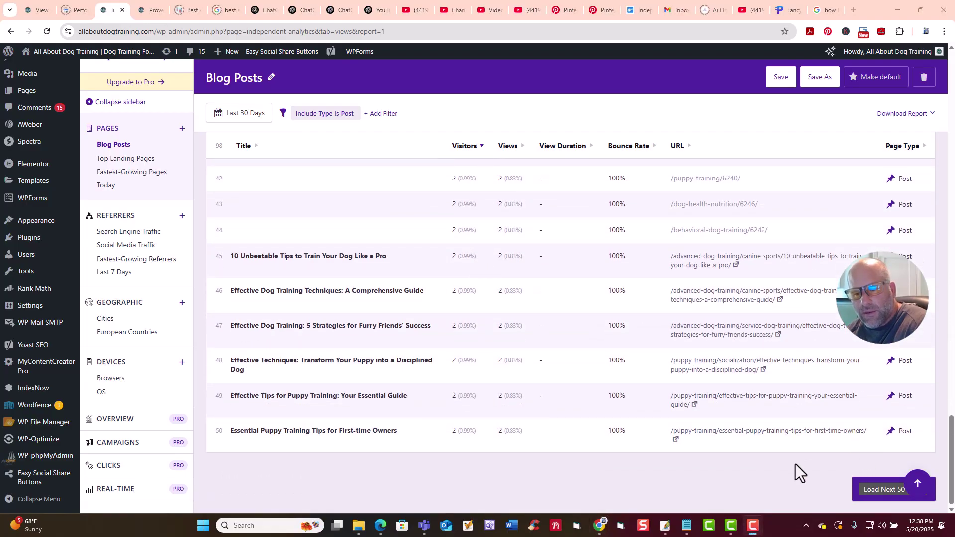
# Step: Load the next 50 blog post rows and review the complete list and the summary stats
pyautogui.click(874, 491)
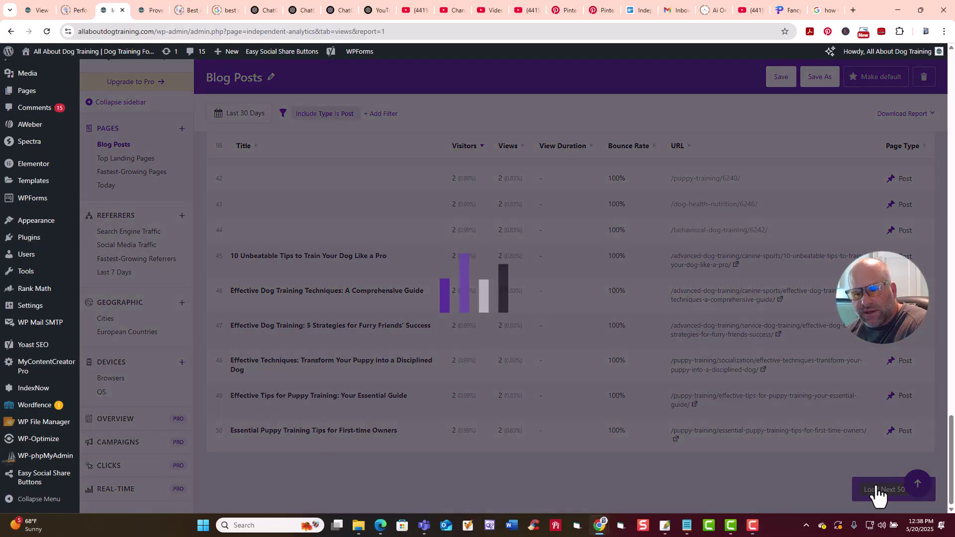
pyautogui.scroll(-20, 705, 356)
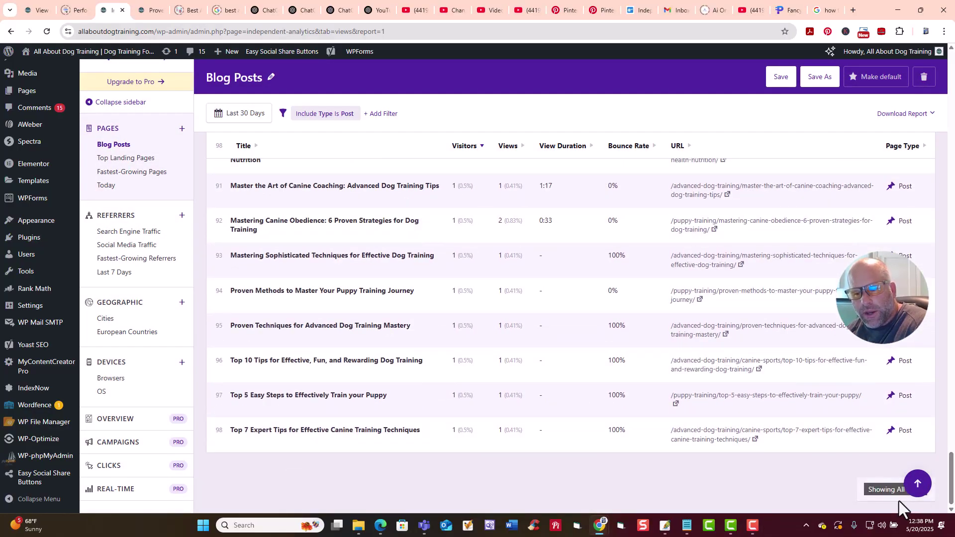
pyautogui.scroll(15, 525, 304)
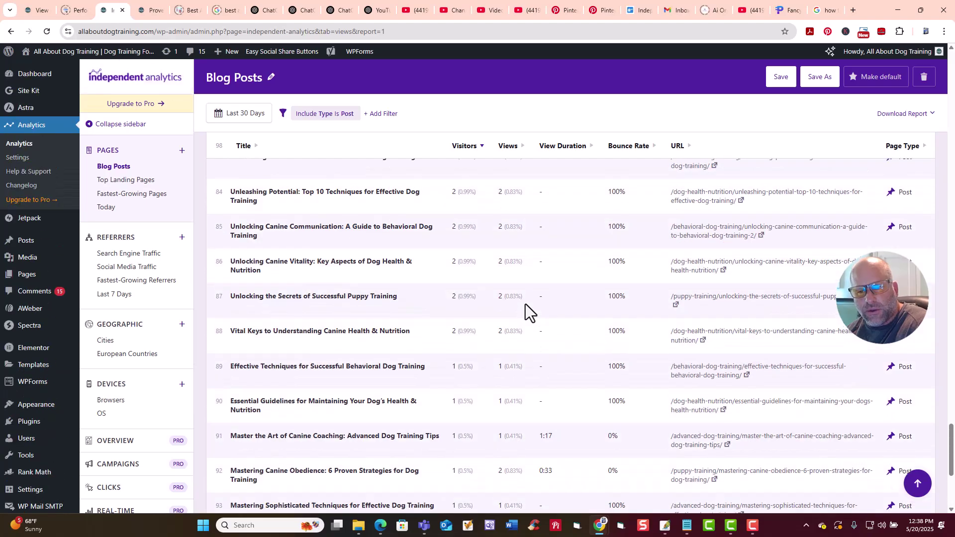
pyautogui.scroll(20, 525, 304)
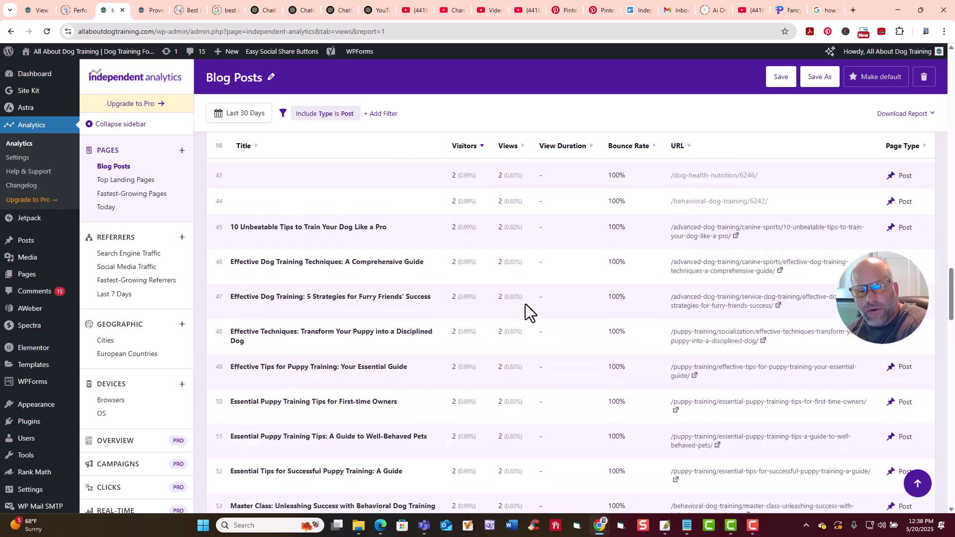
pyautogui.scroll(20, 526, 303)
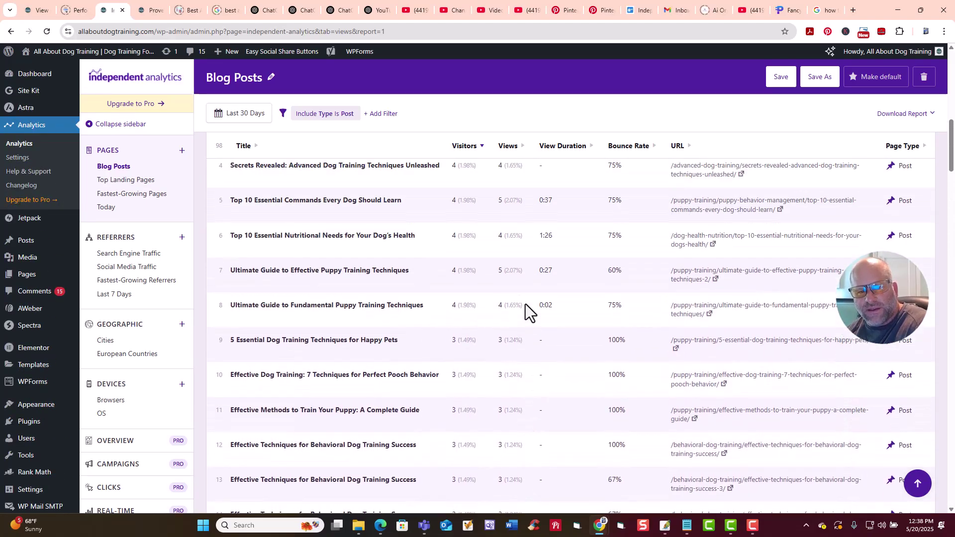
pyautogui.scroll(8, 525, 303)
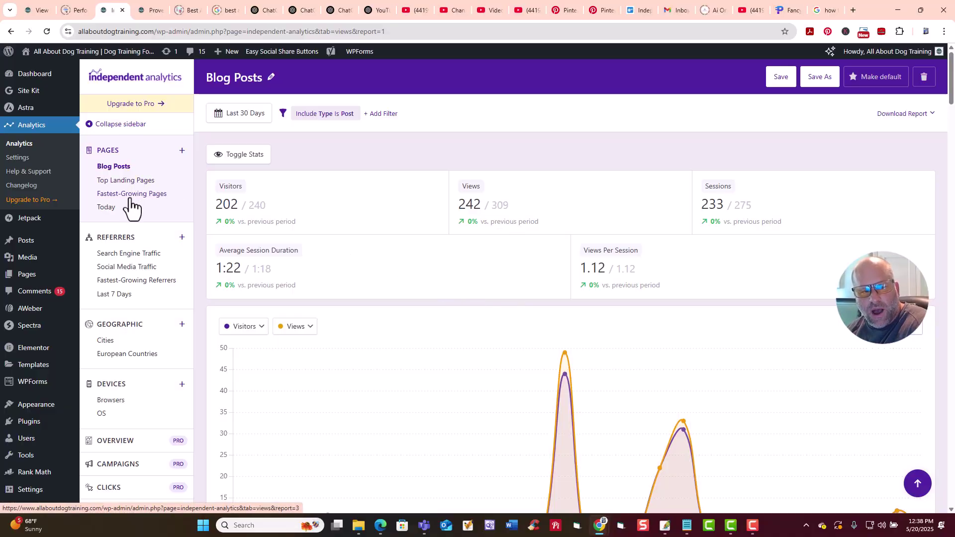
# Step: Examine the Search Engine Traffic referrer report, comparing its daily chart with the visitors from each search engine
pyautogui.click(128, 255)
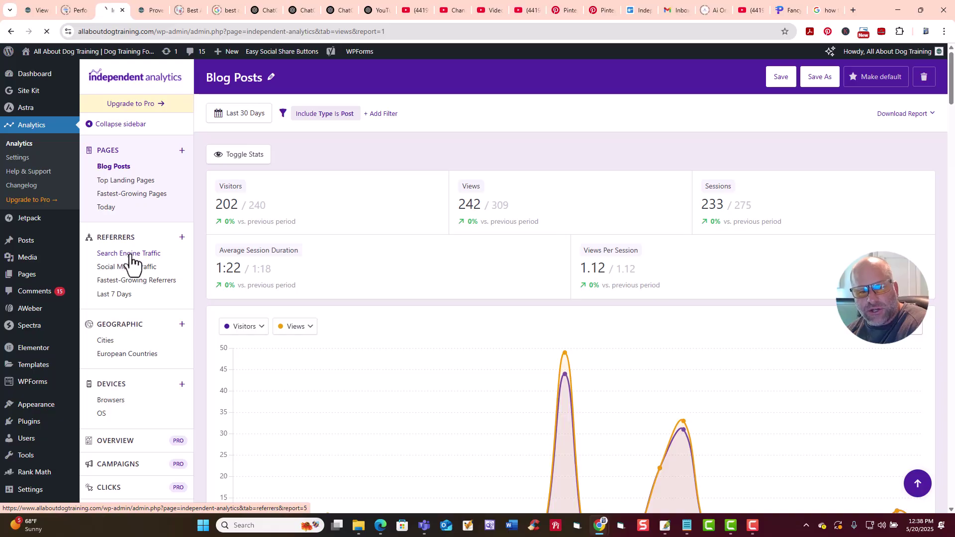
pyautogui.scroll(-6, 540, 271)
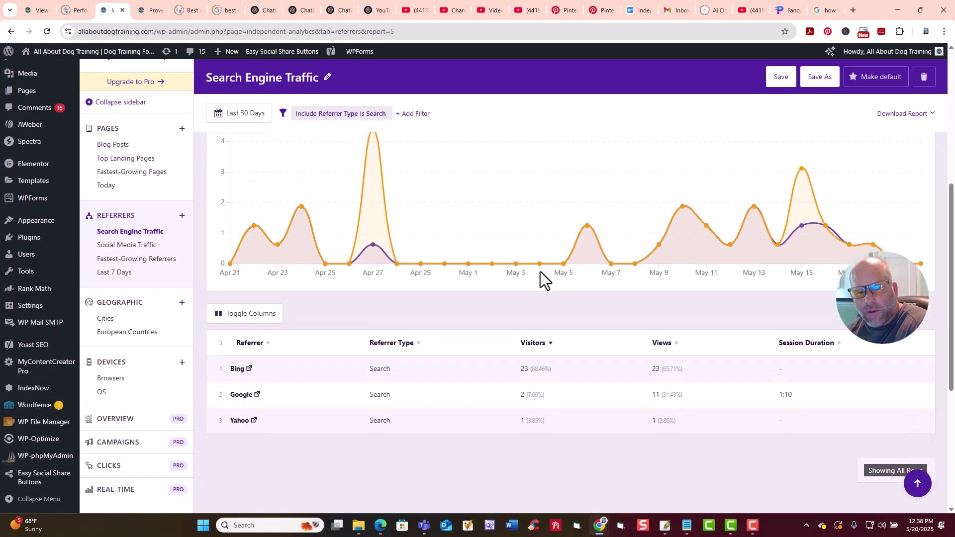
pyautogui.scroll(-2, 540, 271)
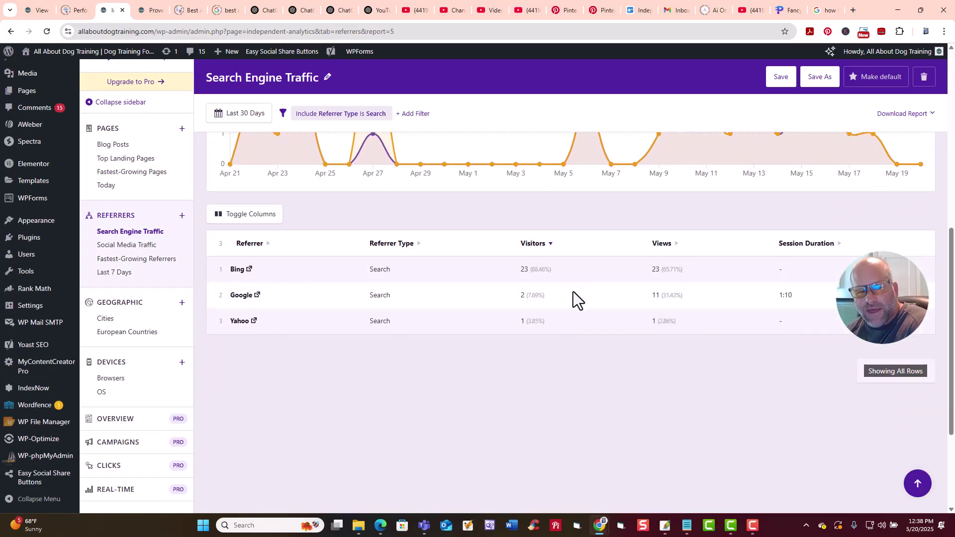
pyautogui.scroll(4, 241, 291)
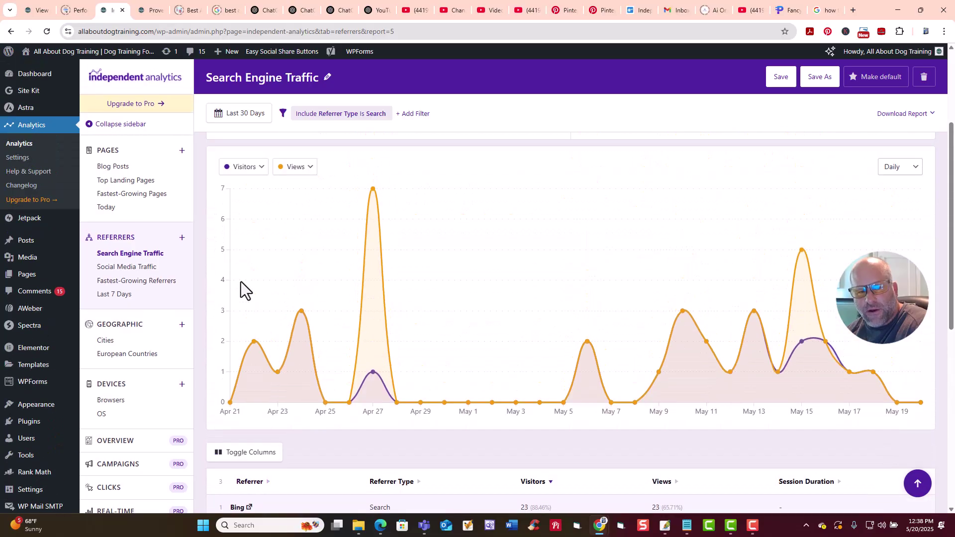
pyautogui.scroll(-4, 731, 293)
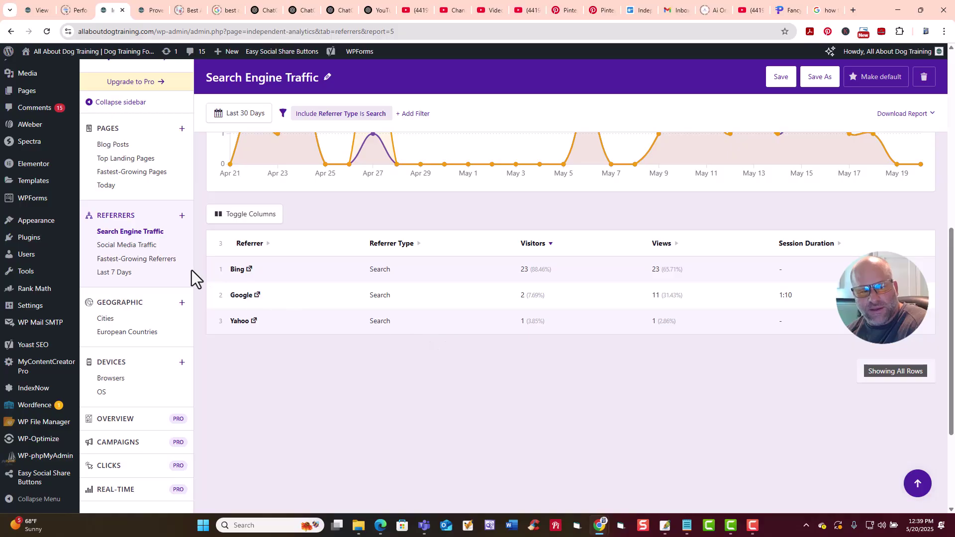
# Step: Examine the Social Media Traffic report's daily chart and the visitors from each social network
pyautogui.click(119, 244)
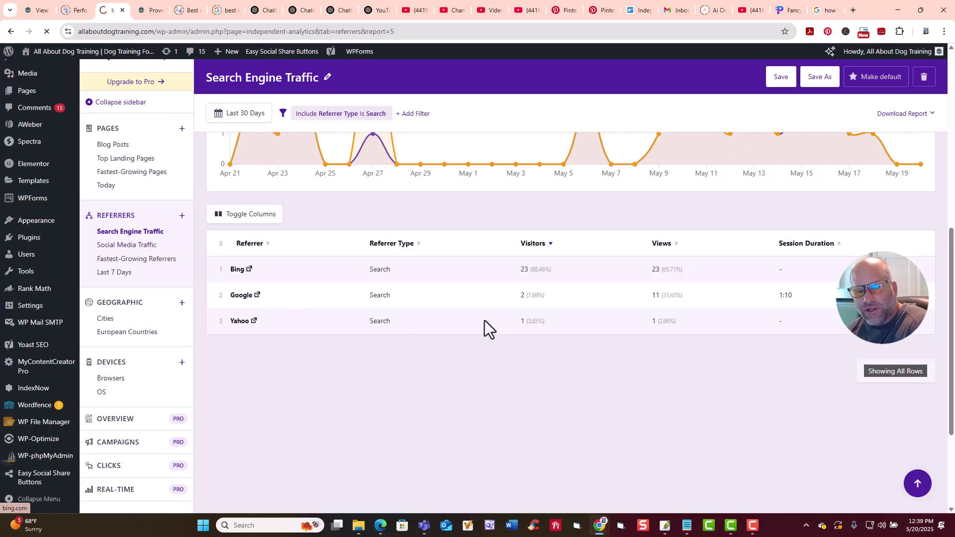
pyautogui.scroll(-3, 461, 326)
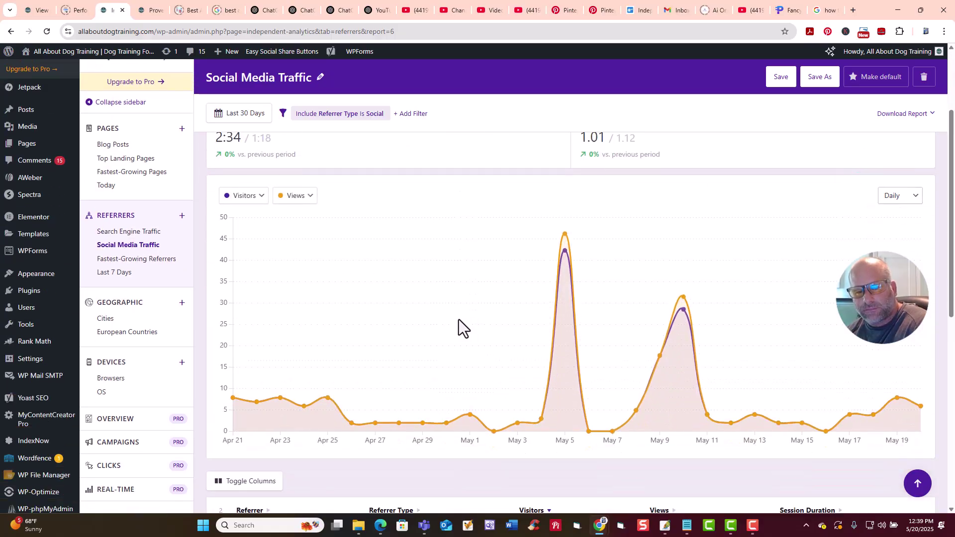
pyautogui.scroll(-4, 785, 332)
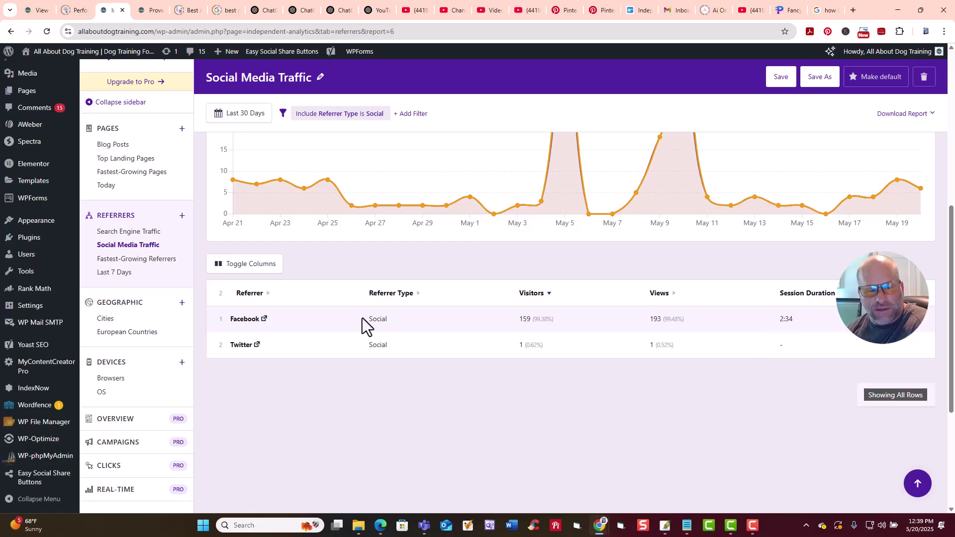
# Step: Check the Fastest-Growing Referrers report, covering its chart and the table of search, direct and social sources
pyautogui.click(133, 260)
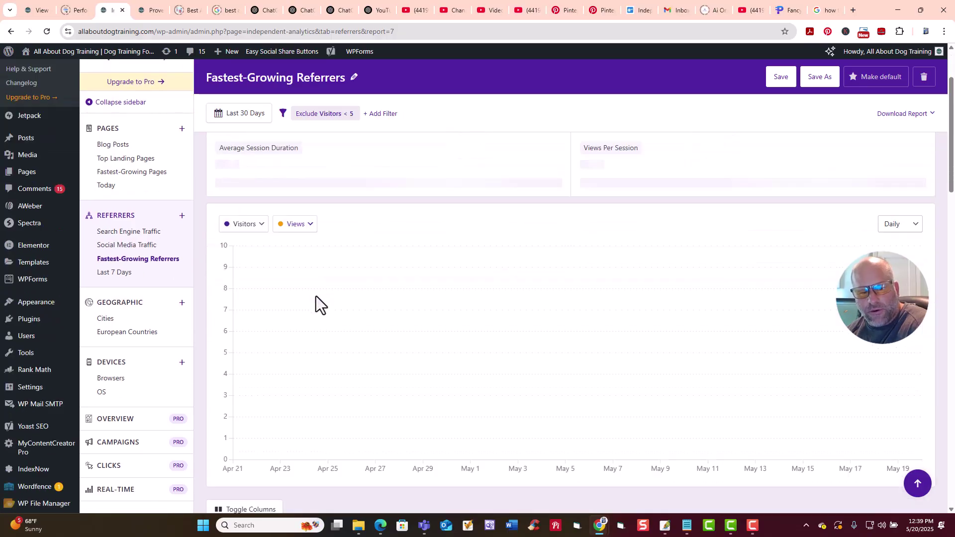
pyautogui.scroll(-1, 315, 296)
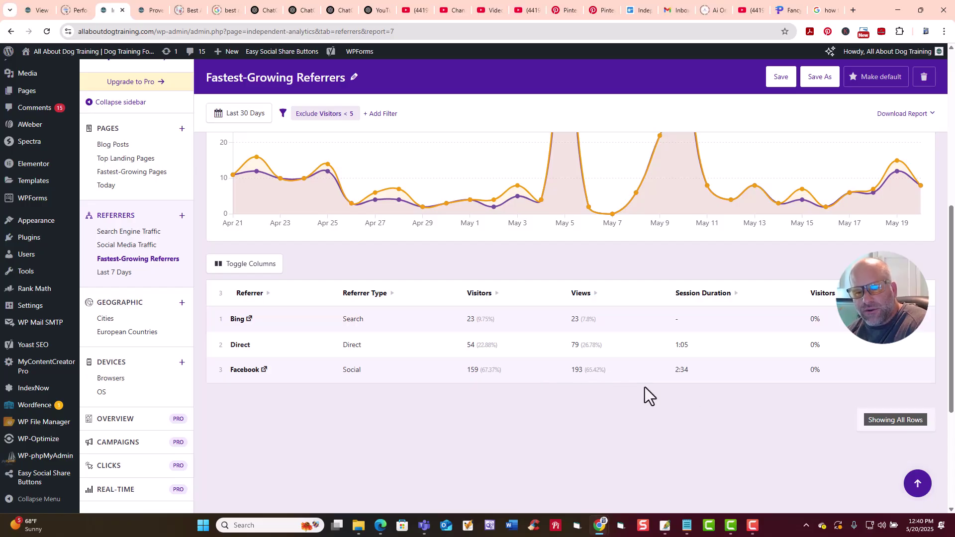
pyautogui.scroll(-2, 448, 387)
pyautogui.scroll(5, 448, 386)
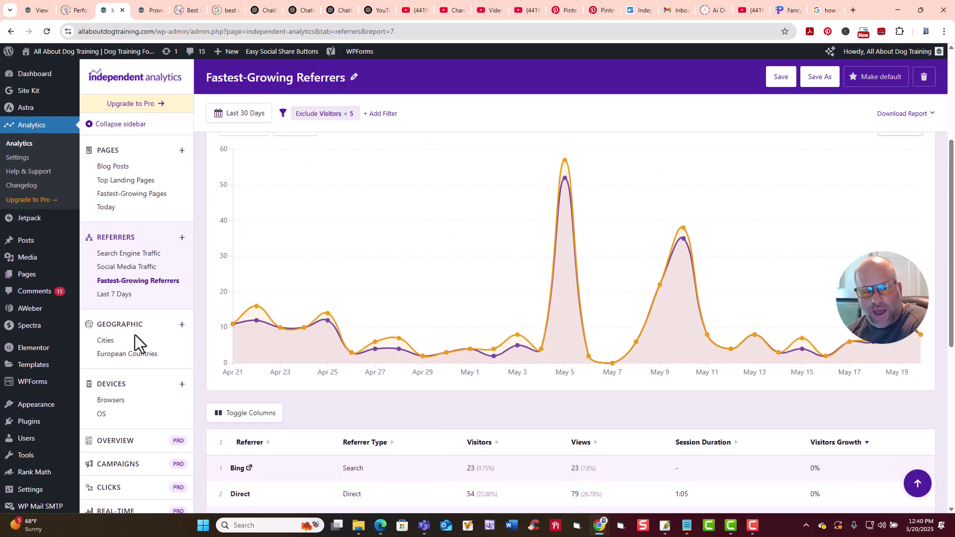
# Step: Examine the Geographic Cities report, comparing its world map with the visitors, views and session durations of the first 50 cities
pyautogui.click(107, 341)
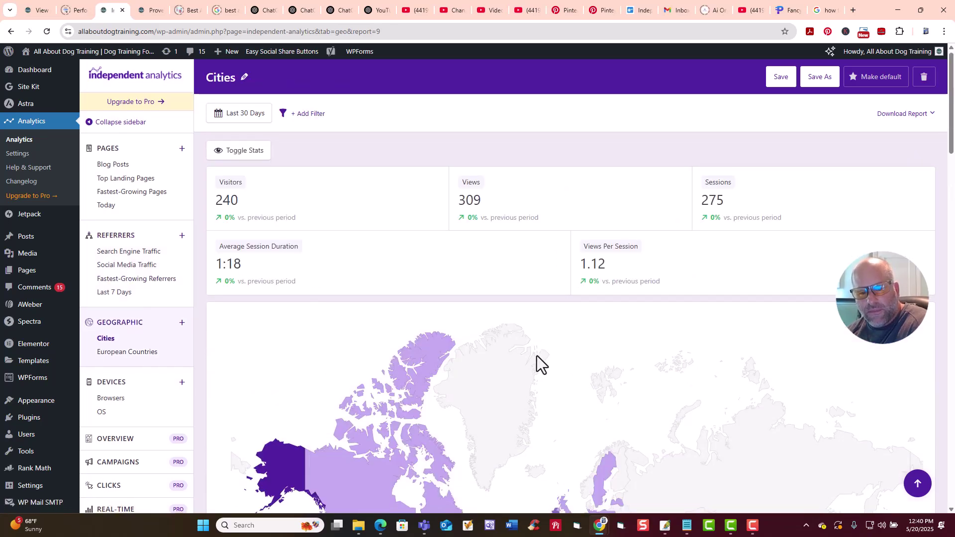
pyautogui.scroll(-8, 401, 320)
pyautogui.scroll(-9, 798, 329)
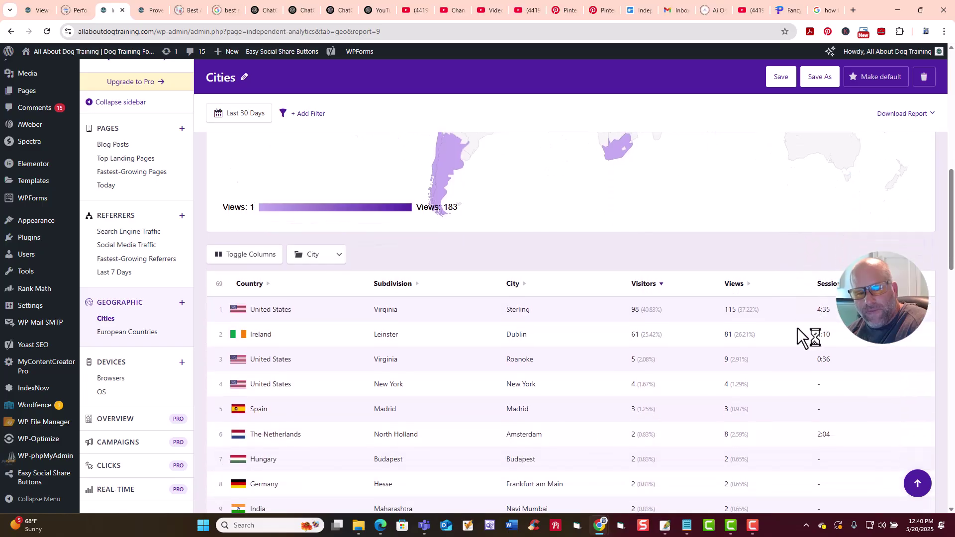
pyautogui.scroll(6, 798, 329)
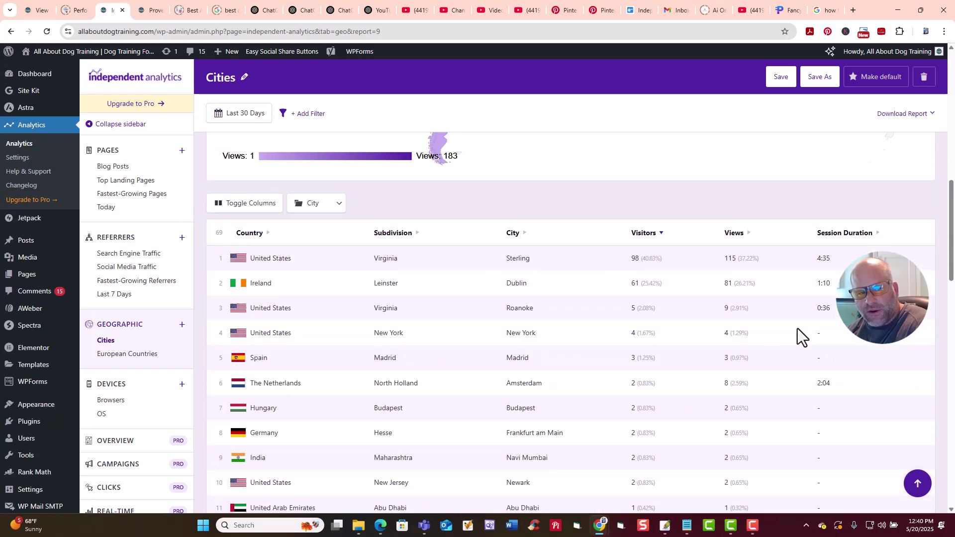
pyautogui.scroll(-2, 797, 328)
pyautogui.scroll(-2, 797, 329)
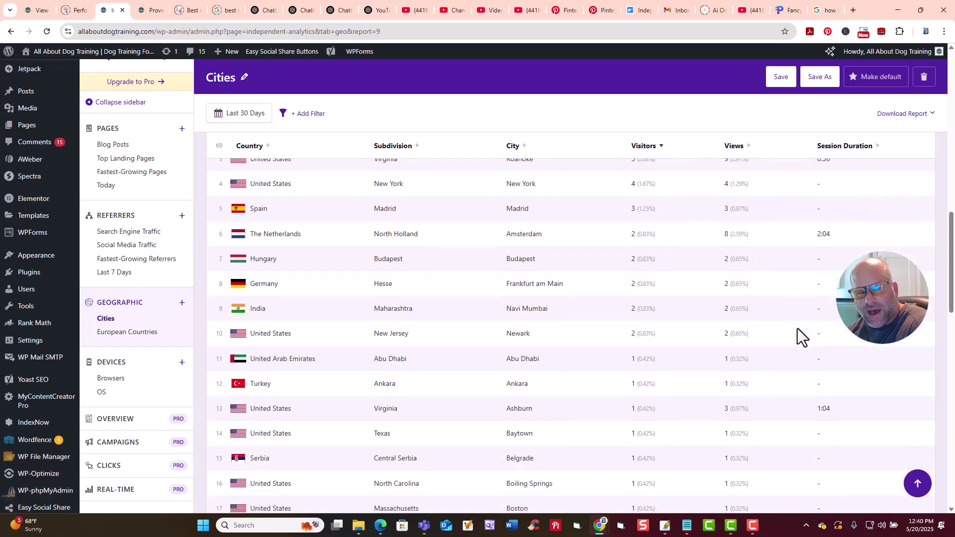
pyautogui.scroll(1, 796, 329)
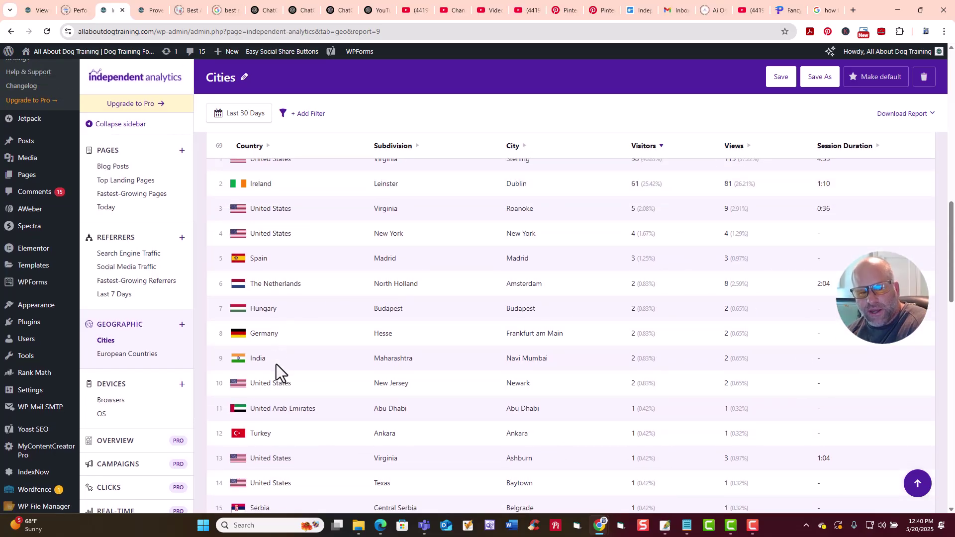
pyautogui.scroll(-3, 344, 415)
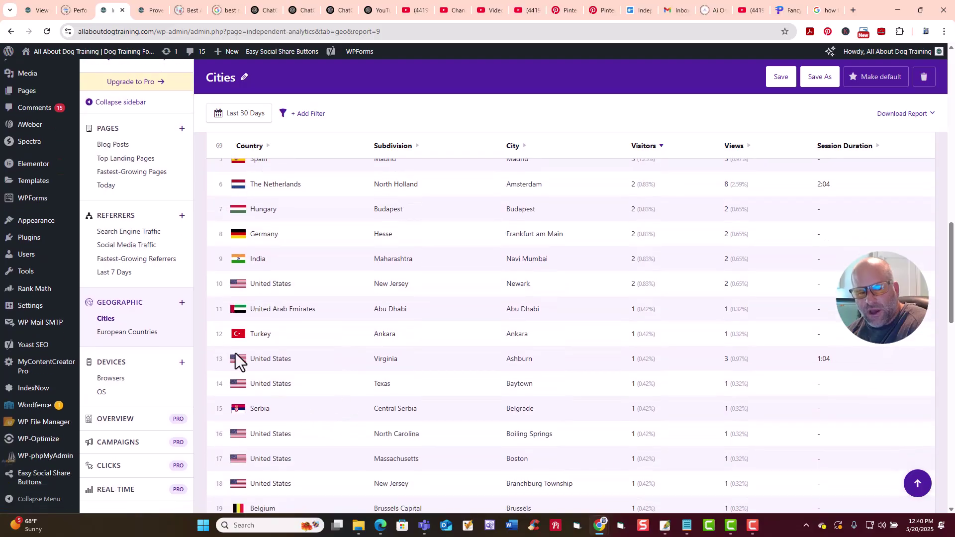
pyautogui.scroll(-2, 443, 352)
pyautogui.scroll(-3, 444, 352)
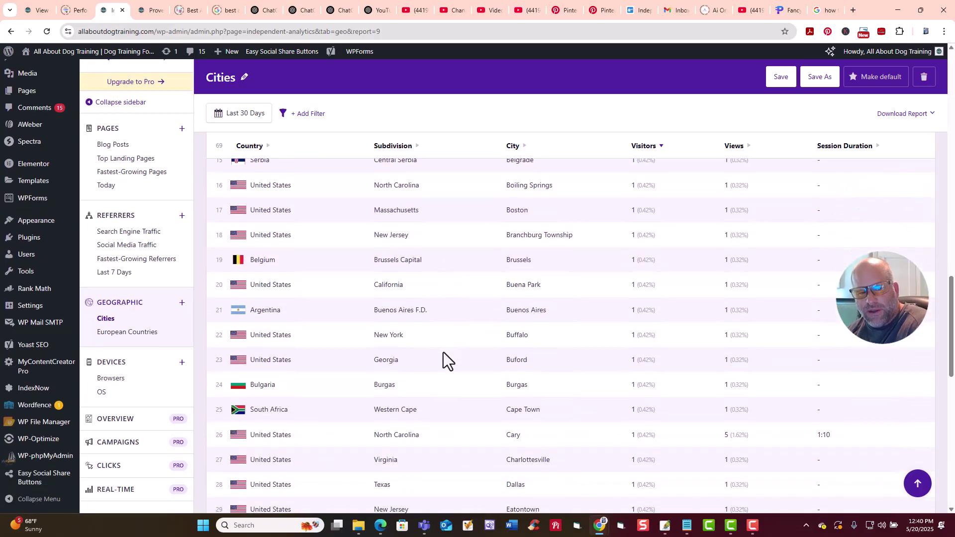
pyautogui.scroll(-12, 440, 354)
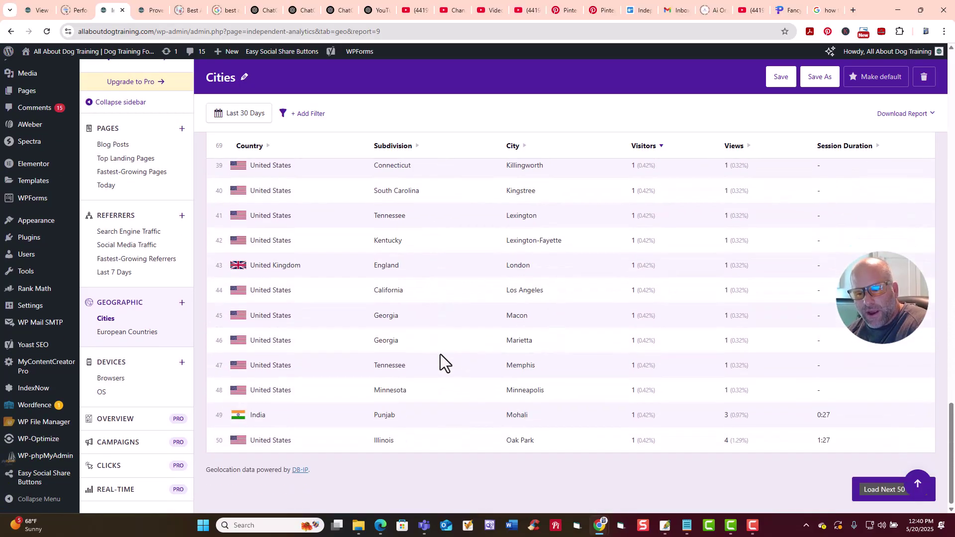
# Step: Load the next 50 city rows and review the remaining locations and the world map
pyautogui.click(881, 493)
pyautogui.scroll(-10, 777, 361)
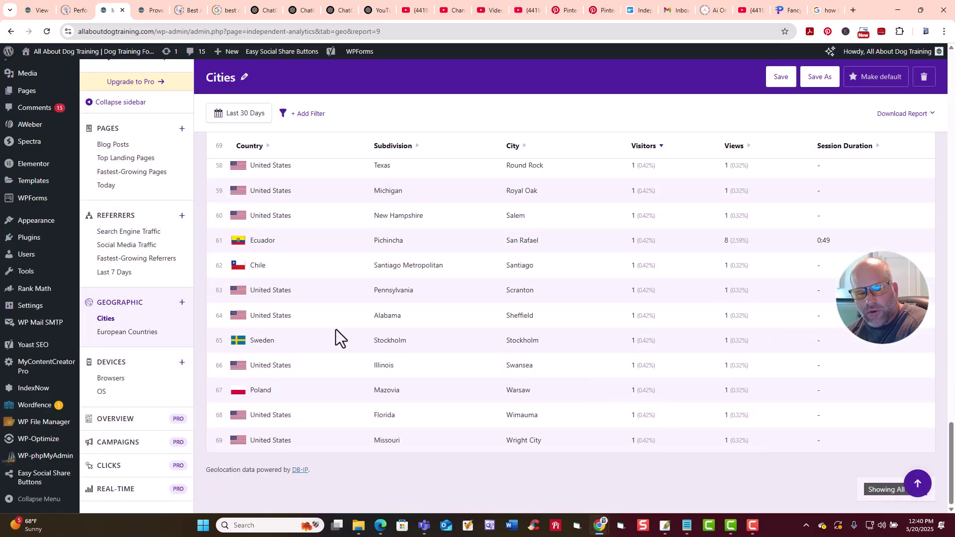
pyautogui.scroll(20, 406, 329)
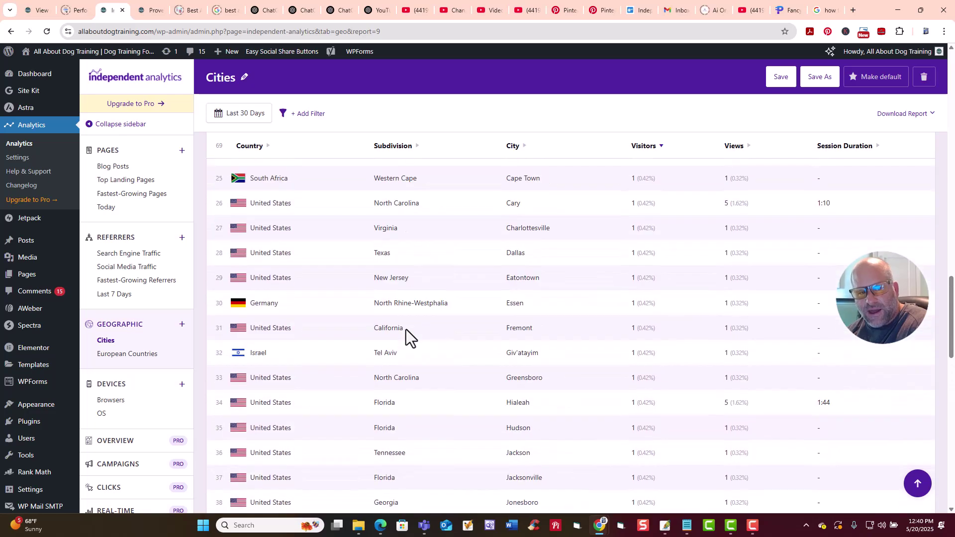
pyautogui.scroll(10, 406, 329)
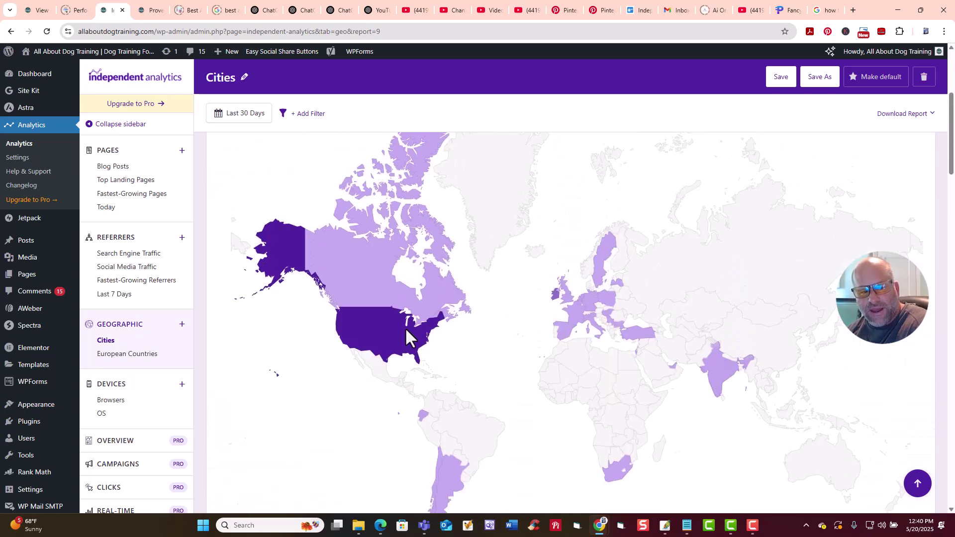
# Step: Check the European Countries report, covering its map and the visitors from each country
pyautogui.click(141, 357)
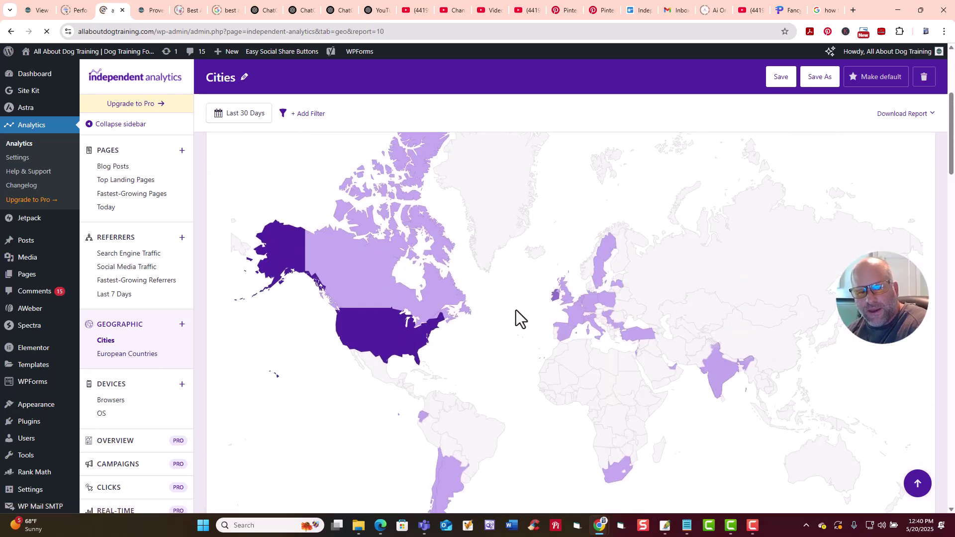
pyautogui.scroll(-8, 518, 309)
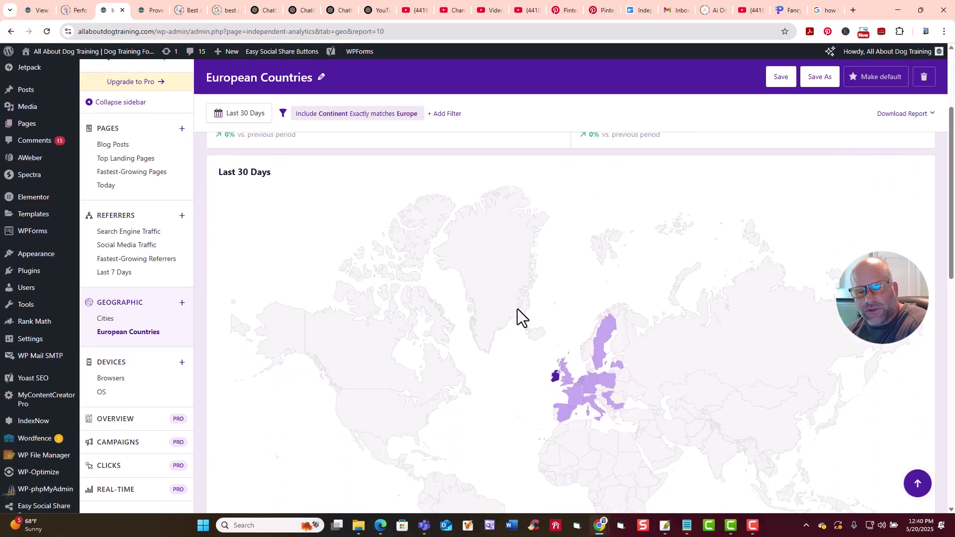
pyautogui.scroll(-4, 518, 309)
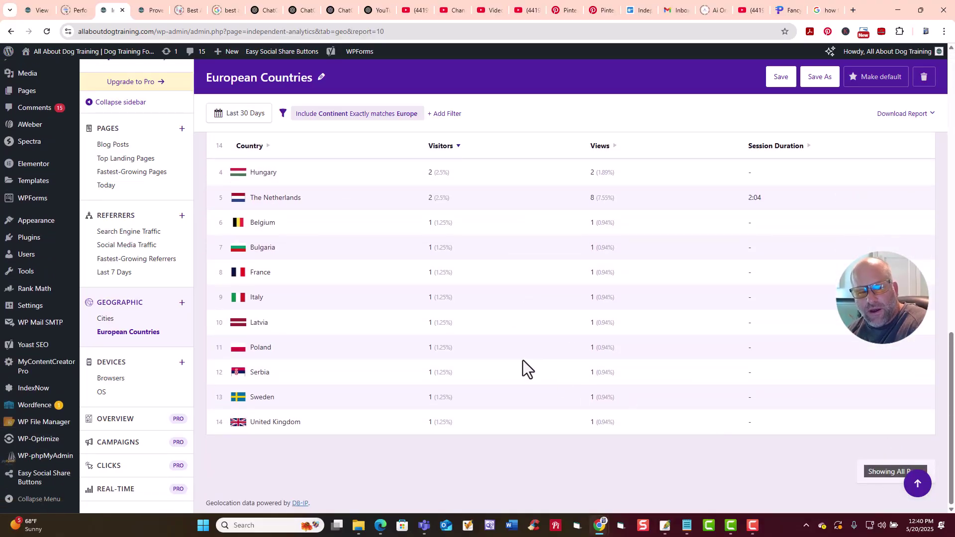
# Step: Review the Browsers device report, comparing visitors, views and session duration for each browser
pyautogui.click(111, 379)
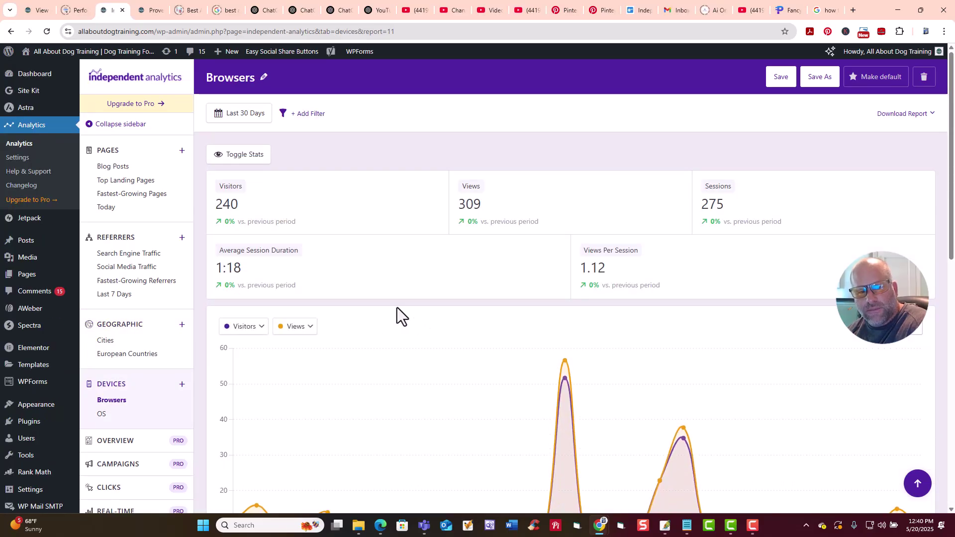
pyautogui.scroll(-3, 317, 303)
pyautogui.scroll(-2, 318, 303)
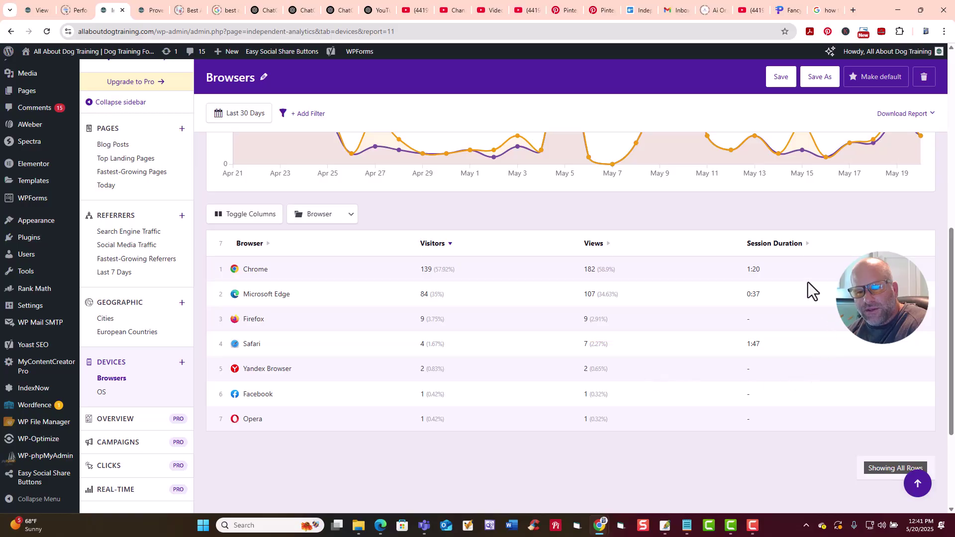
# Step: Review the OS device report, covering the operating system table and the summary stats
pyautogui.click(106, 394)
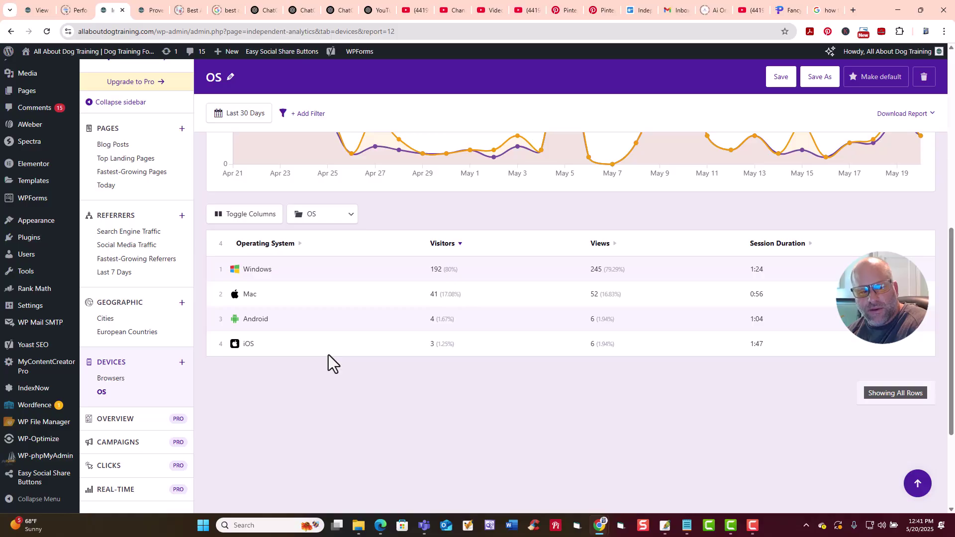
pyautogui.scroll(1, 328, 354)
pyautogui.scroll(8, 329, 354)
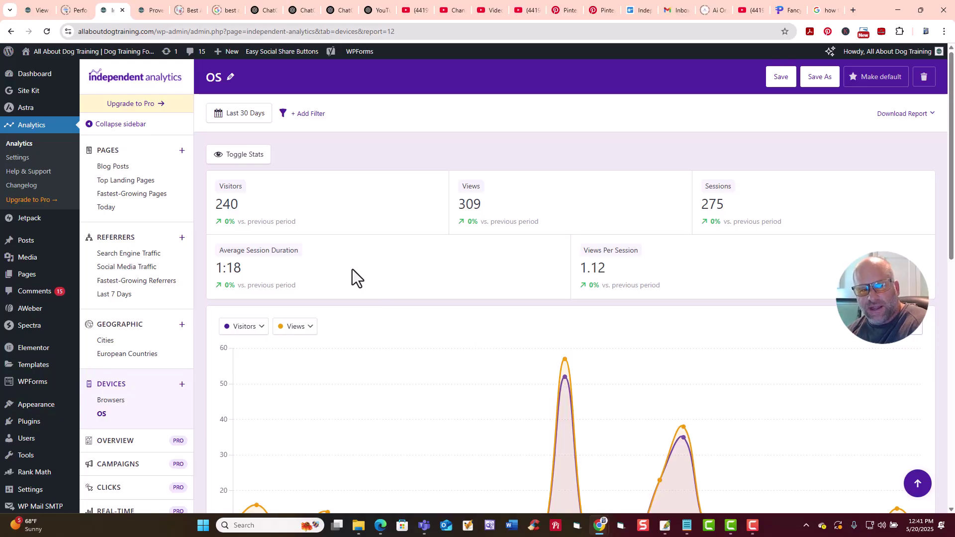
# Step: Switch to the mycontentcreatorpro.com home page and review its headline, demo video section and plugin feature list
pyautogui.click(185, 11)
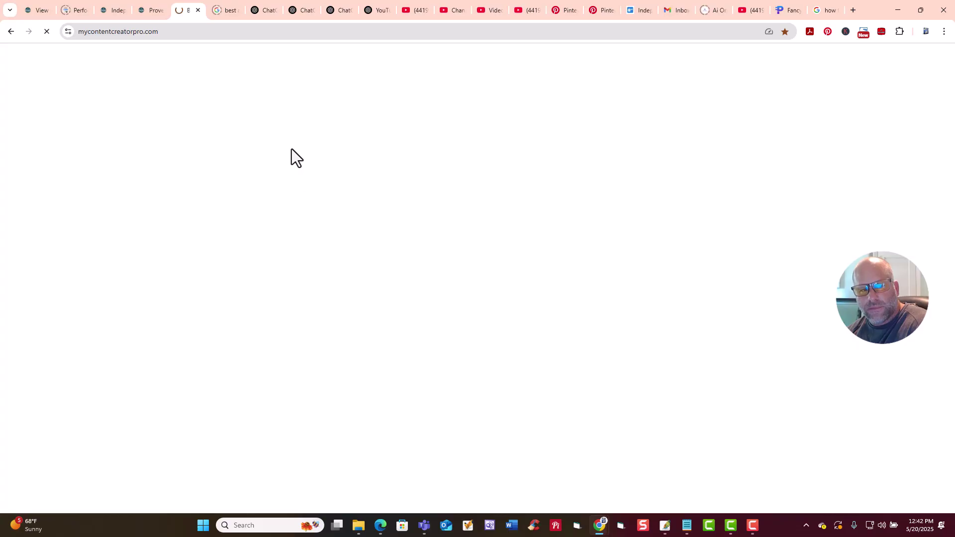
pyautogui.click(180, 33)
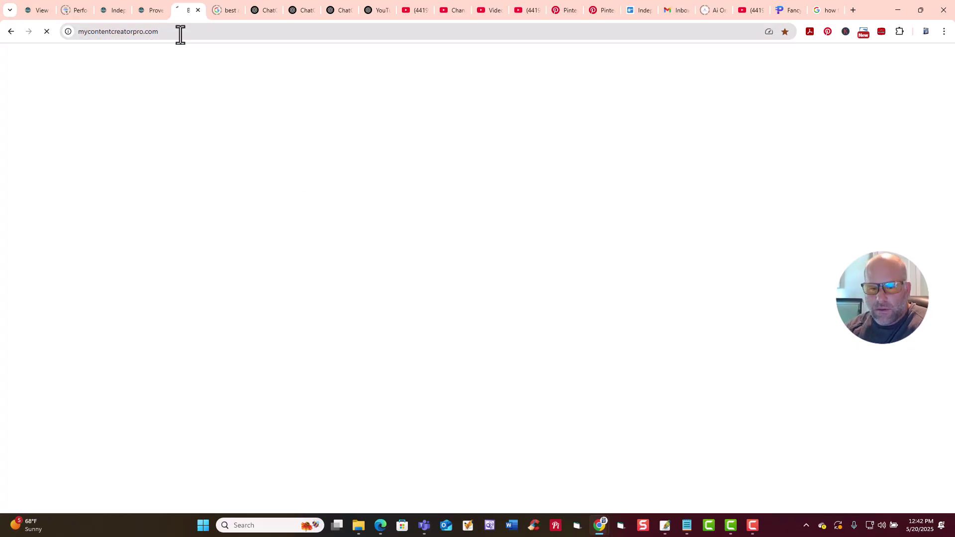
pyautogui.scroll(-7, 602, 150)
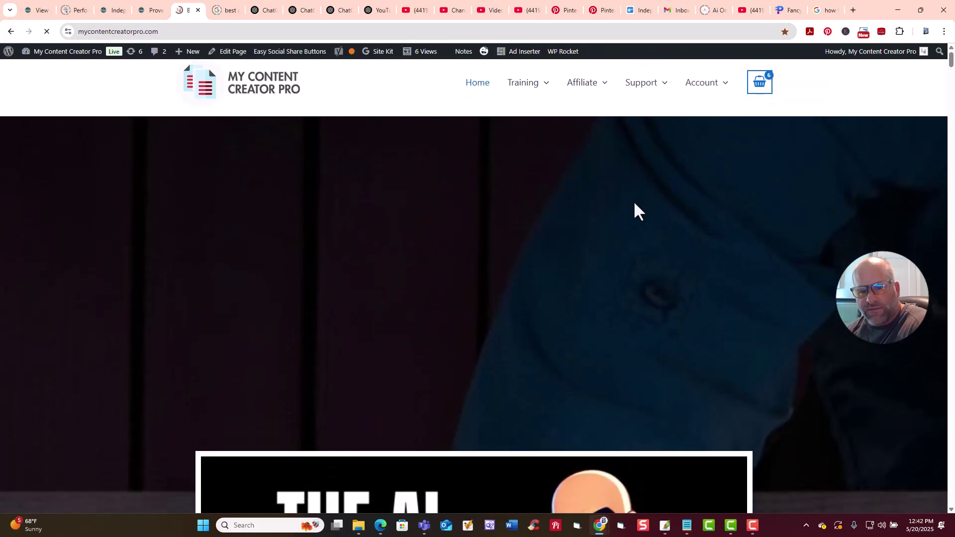
pyautogui.scroll(-10, 497, 239)
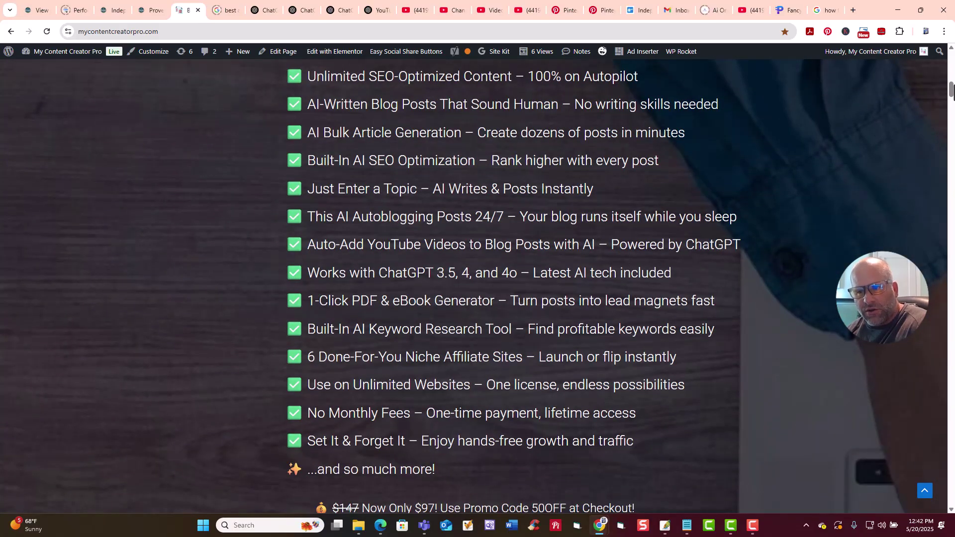
pyautogui.moveTo(952, 92); pyautogui.dragTo(948, 60)
pyautogui.scroll(-3, 534, 237)
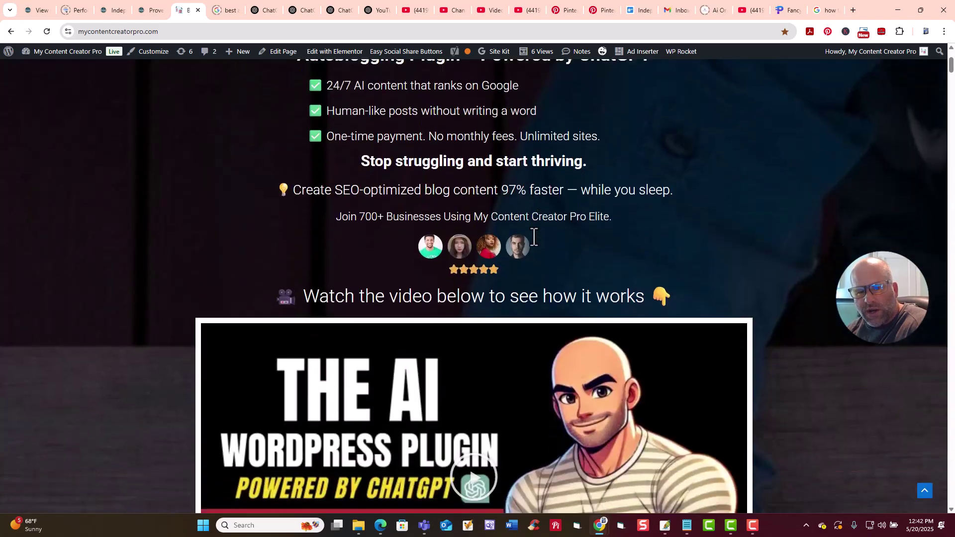
pyautogui.scroll(-5, 534, 237)
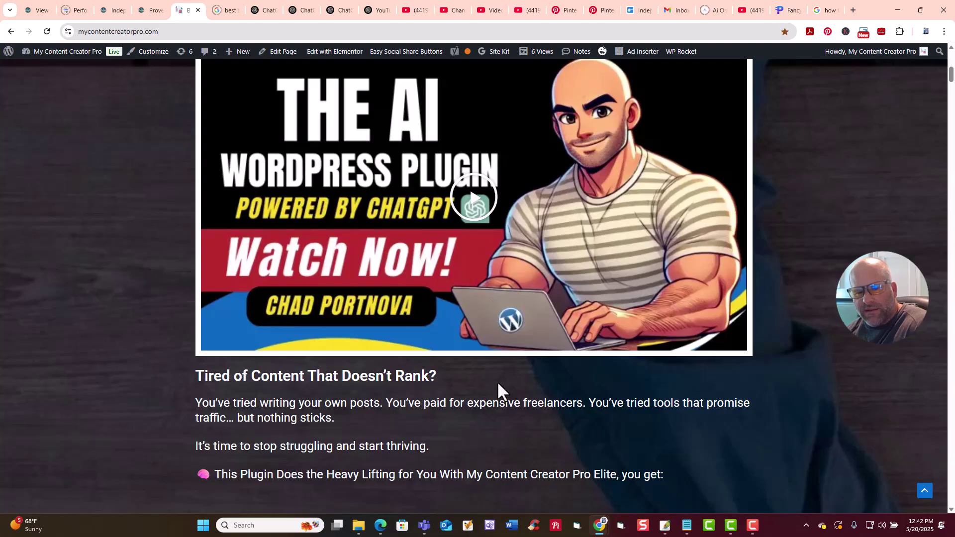
pyautogui.scroll(4, 628, 403)
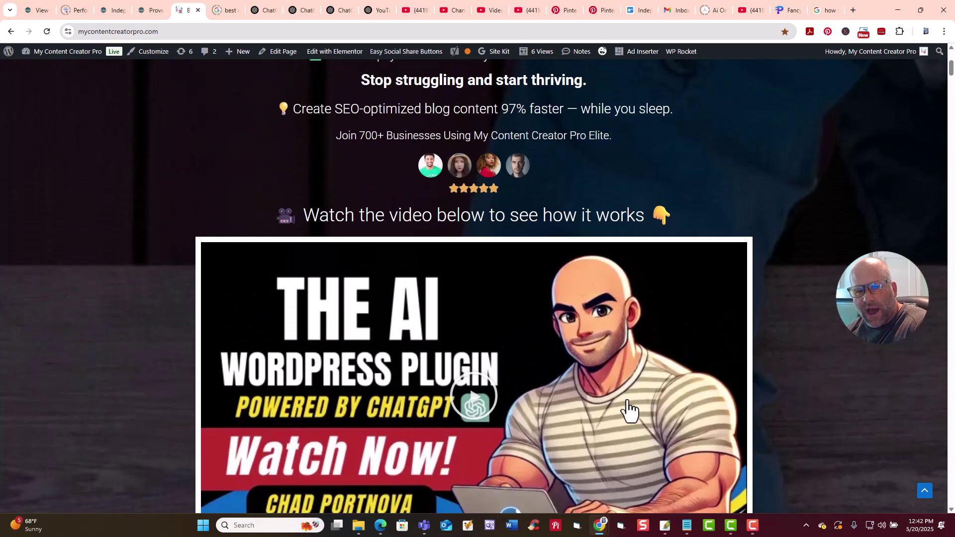
pyautogui.scroll(5, 627, 409)
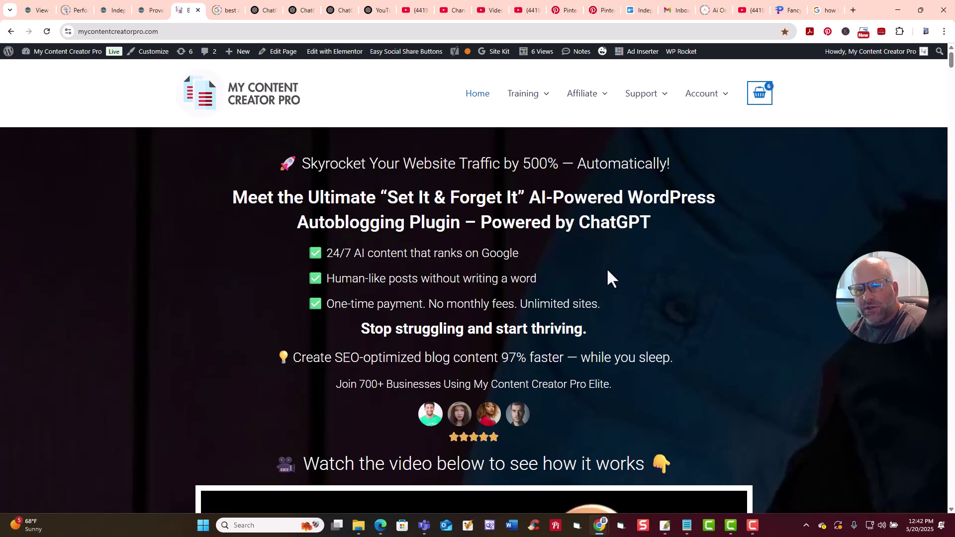
# Step: Open a support request form for Mycontentcreatorpro.com in the help desk by way of the site's Contact Us page
pyautogui.moveTo(637, 97)
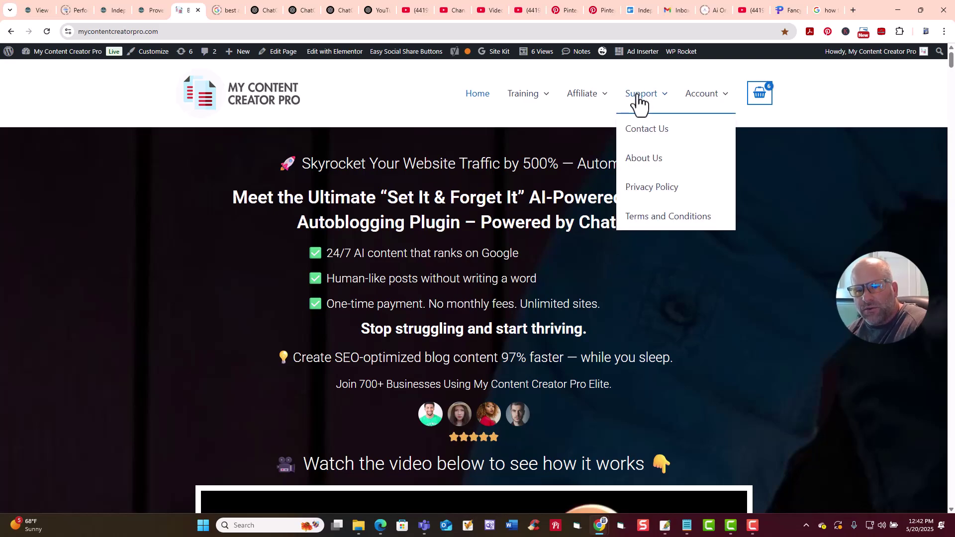
pyautogui.click(641, 130)
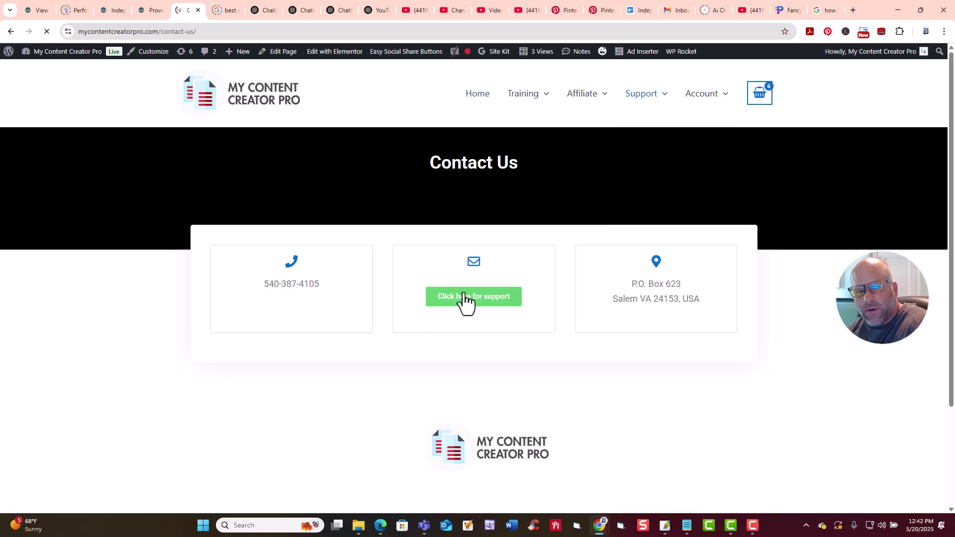
pyautogui.click(463, 296)
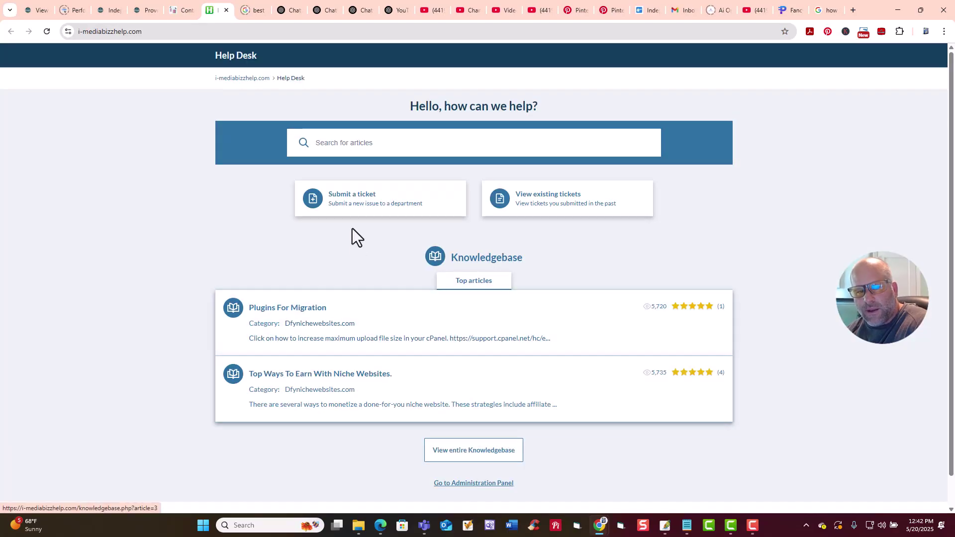
pyautogui.click(354, 204)
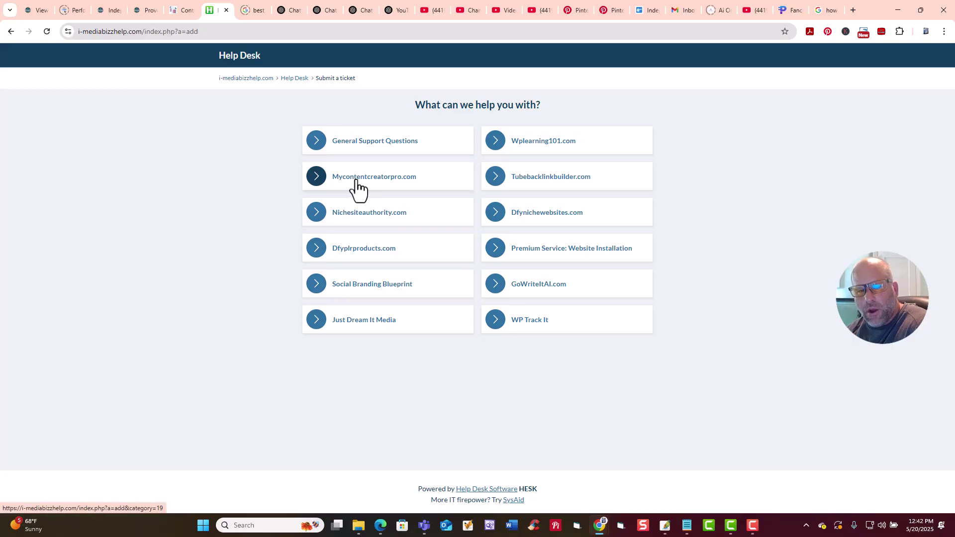
pyautogui.click(356, 189)
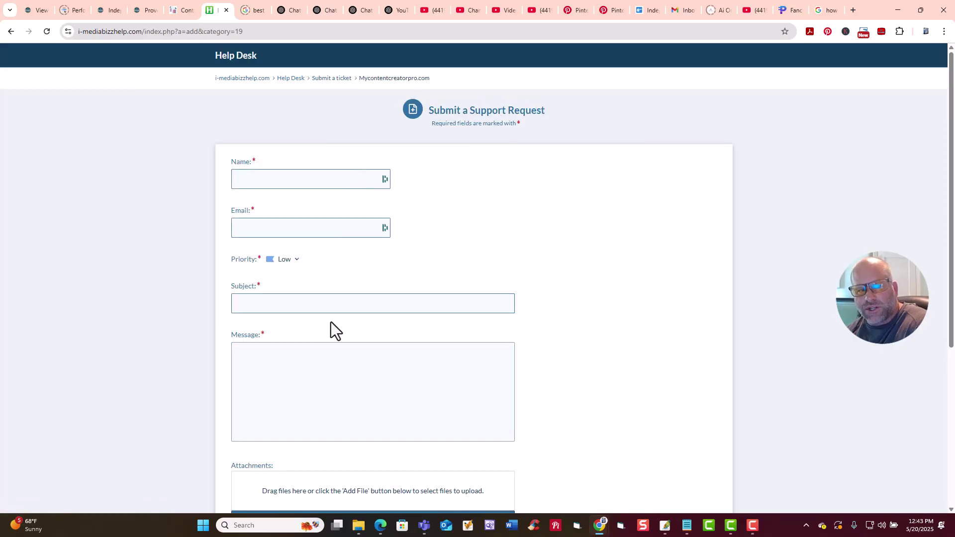
# Step: Return from the help desk to the My Content Creator Pro home page
pyautogui.click(183, 10)
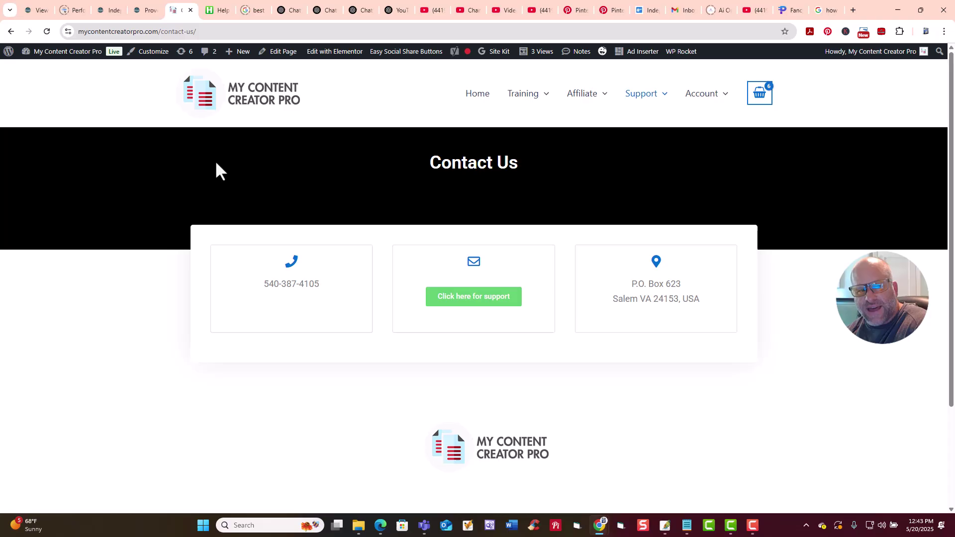
pyautogui.click(257, 104)
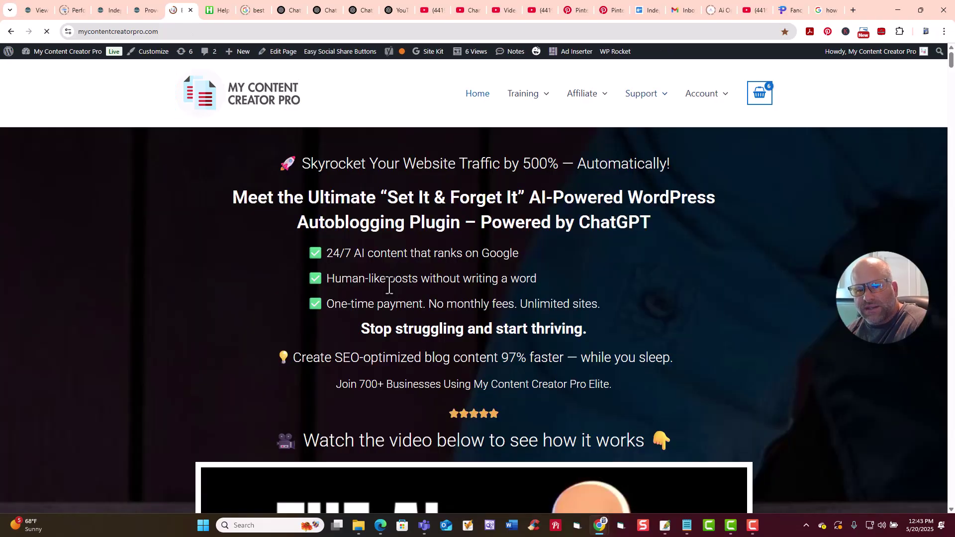